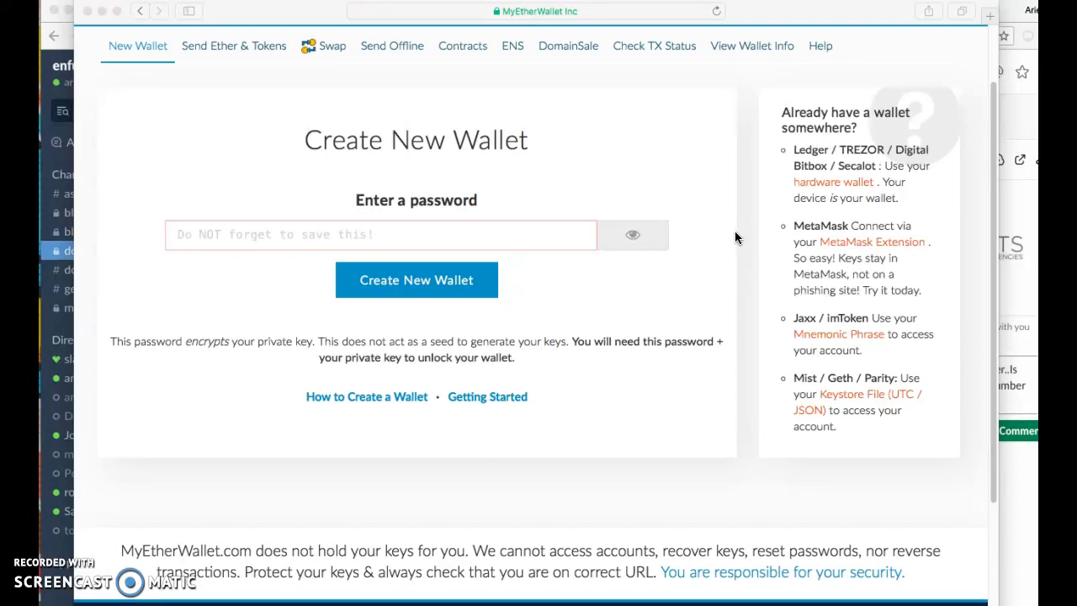
- Verify the MyEtherWallet URL in the address bar and focus the new wallet's password field
left_click(596, 13)
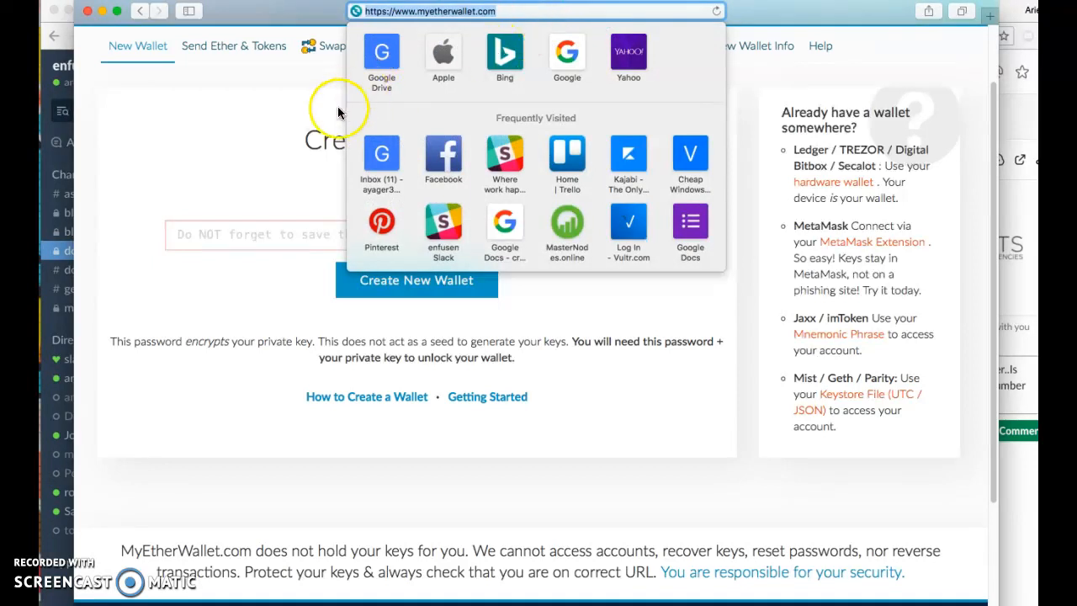
left_click(249, 168)
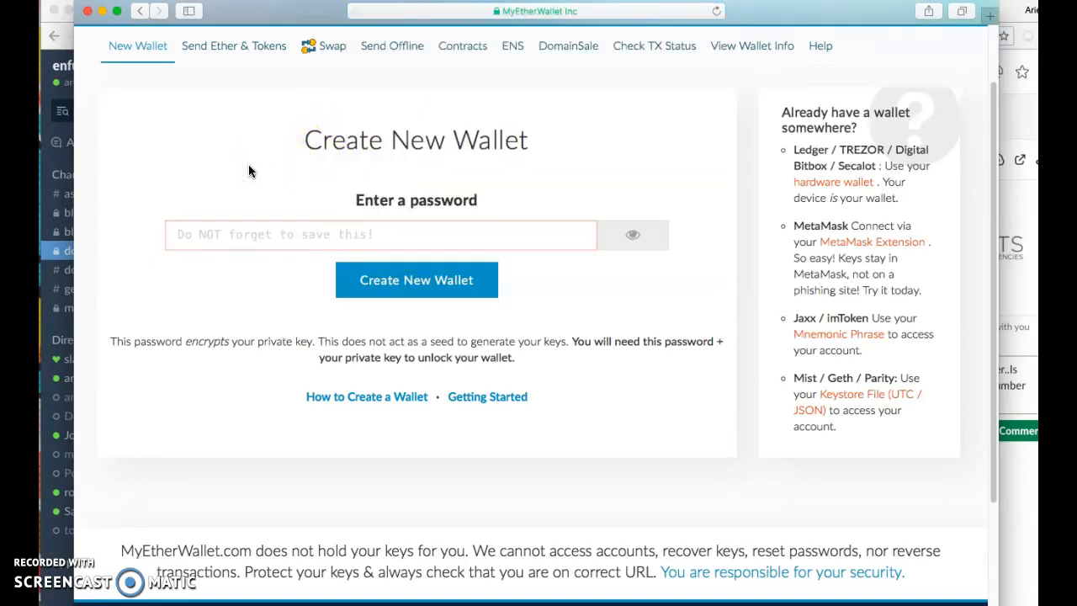
left_click(256, 244)
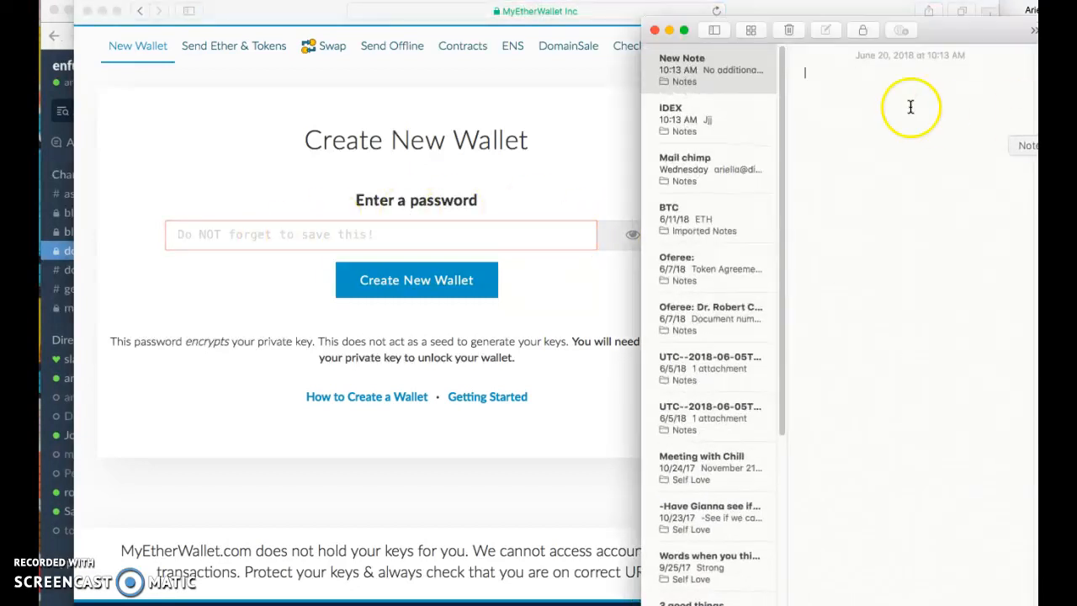
- Title the new note 'Myeteherwallet', fixing a typo along the way
left_click(830, 86)
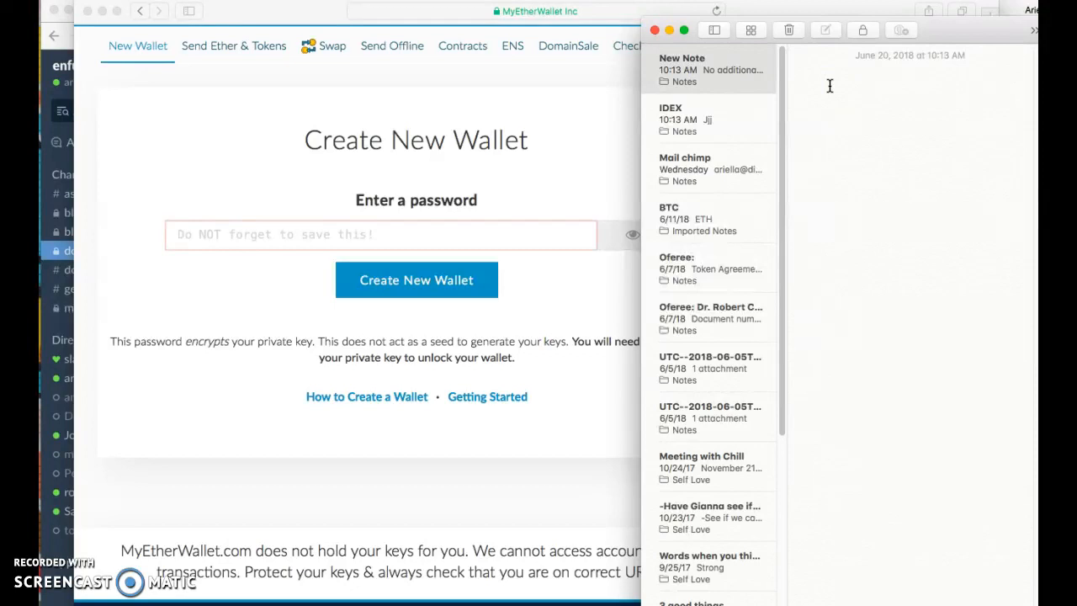
type("M")
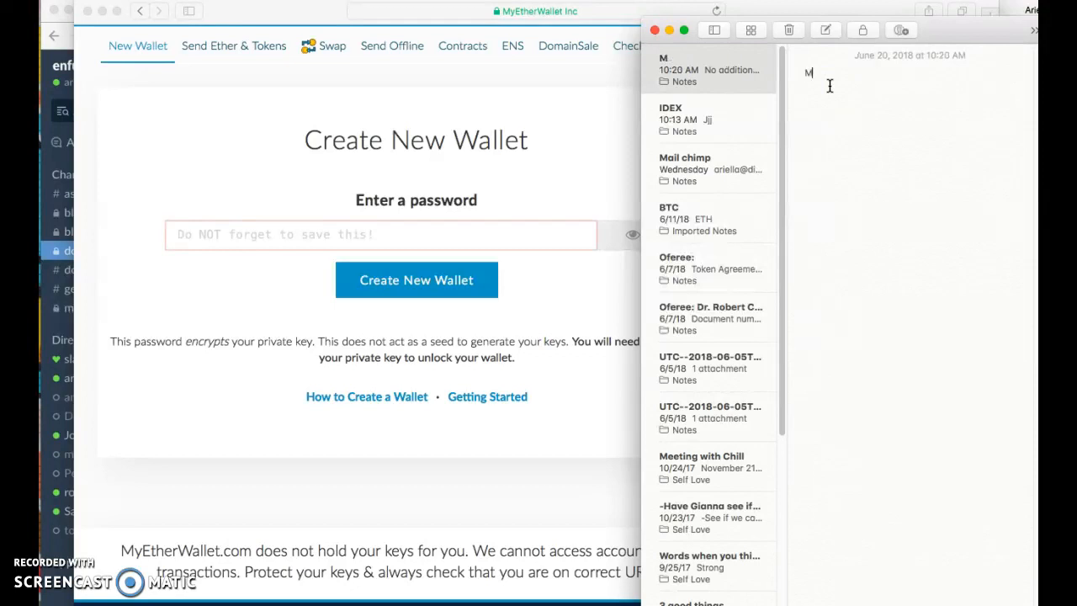
type("yetehrwa")
key("BackSpace")
key("BackSpace")
key("BackSpace")
type("erwallet")
key("Return")
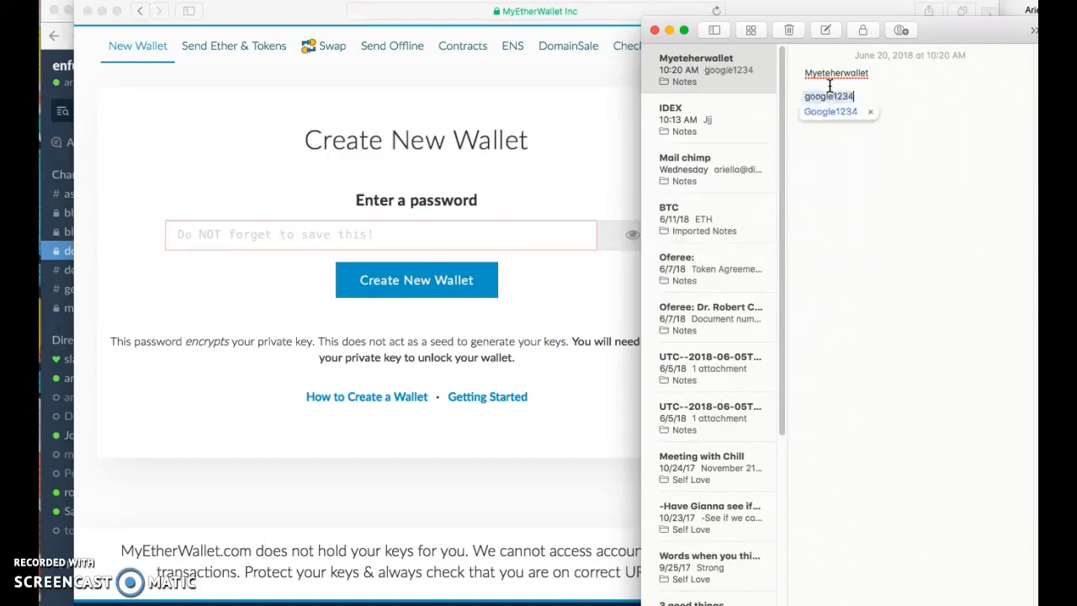
- Record the chosen wallet password on the line below the title
left_click(850, 154)
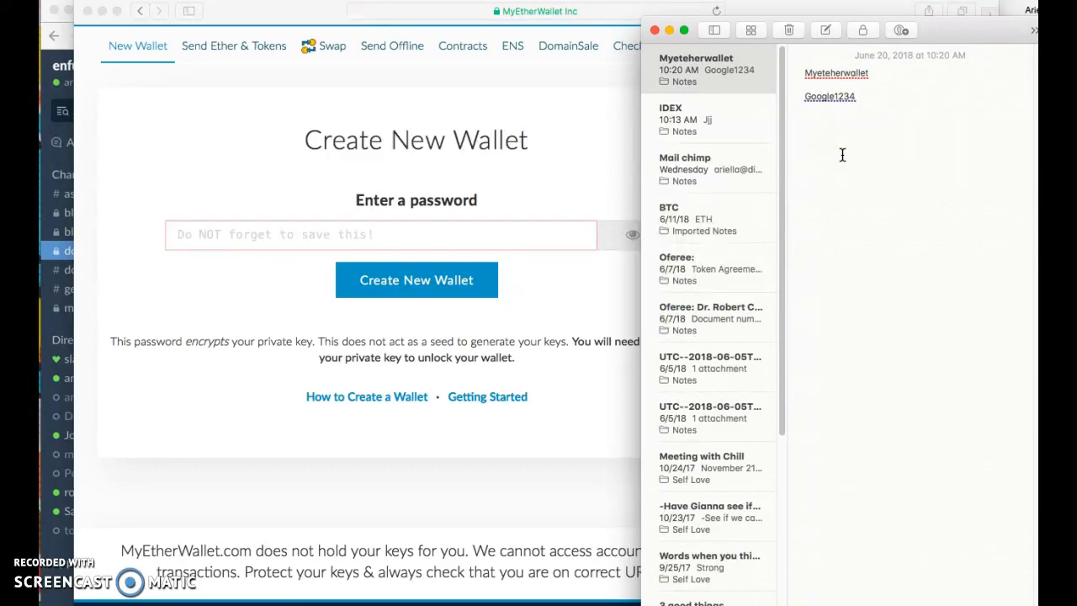
left_click(566, 185)
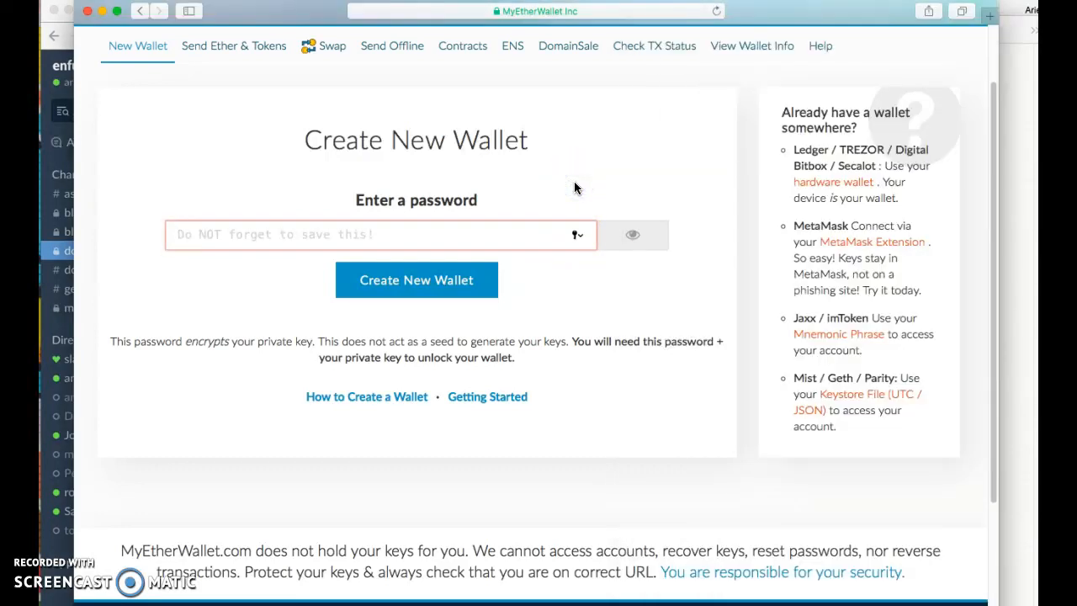
- Enter the noted password and create the new wallet
left_click(377, 233)
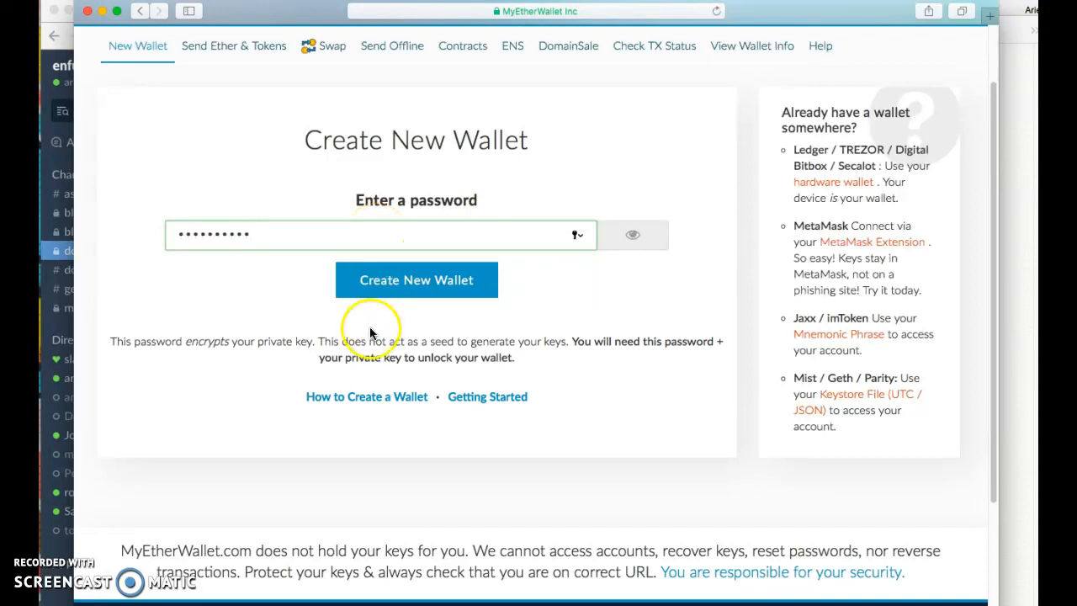
left_click(413, 297)
left_click(236, 98)
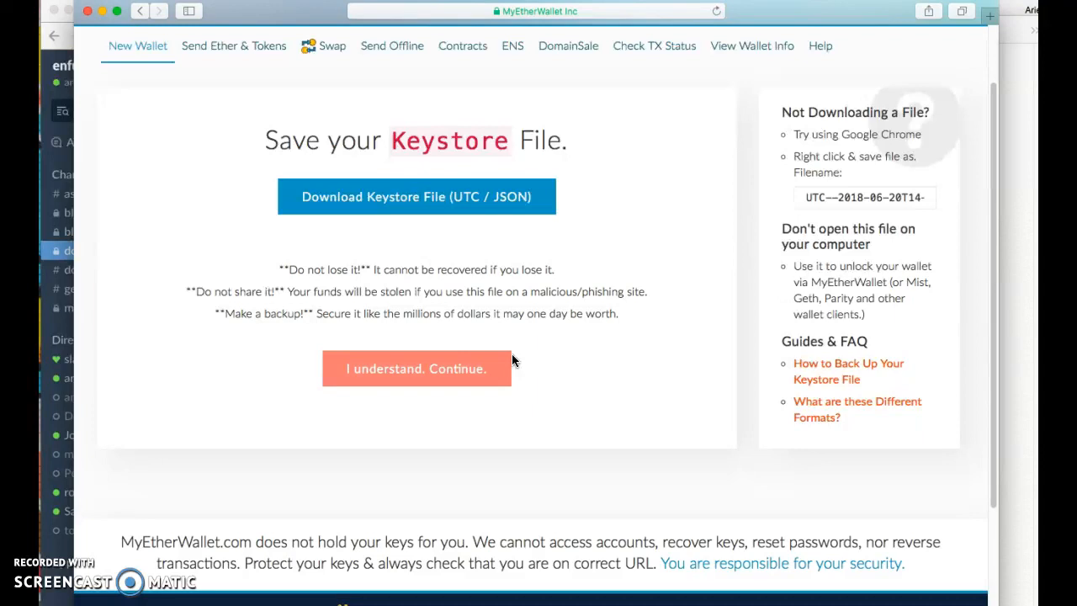
- Download the UTC / JSON keystore file, confirm it in Safari's Downloads list, and continue
left_click(411, 199)
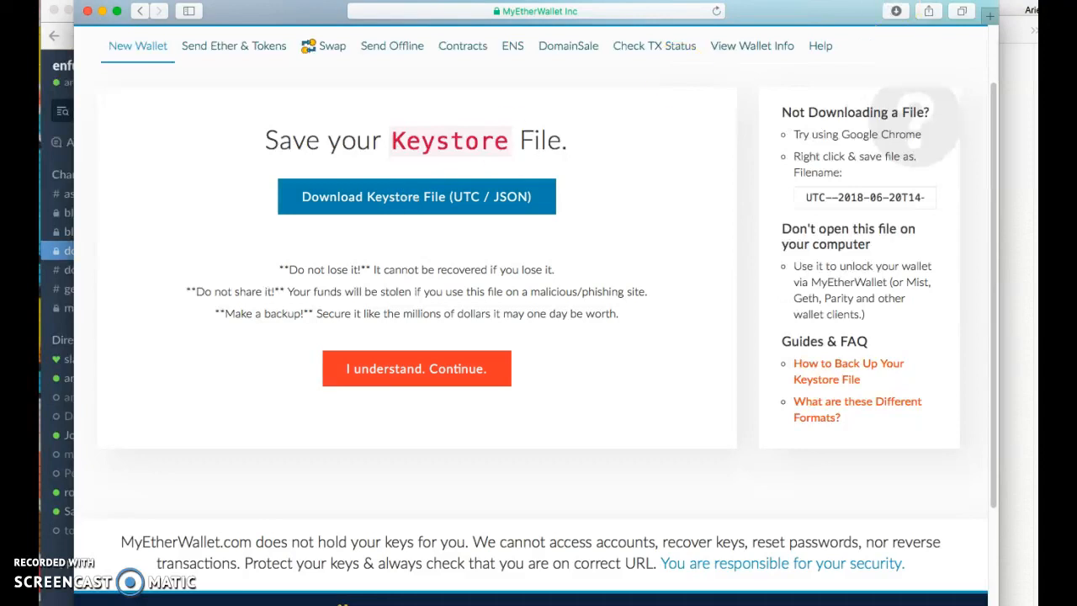
left_click(896, 11)
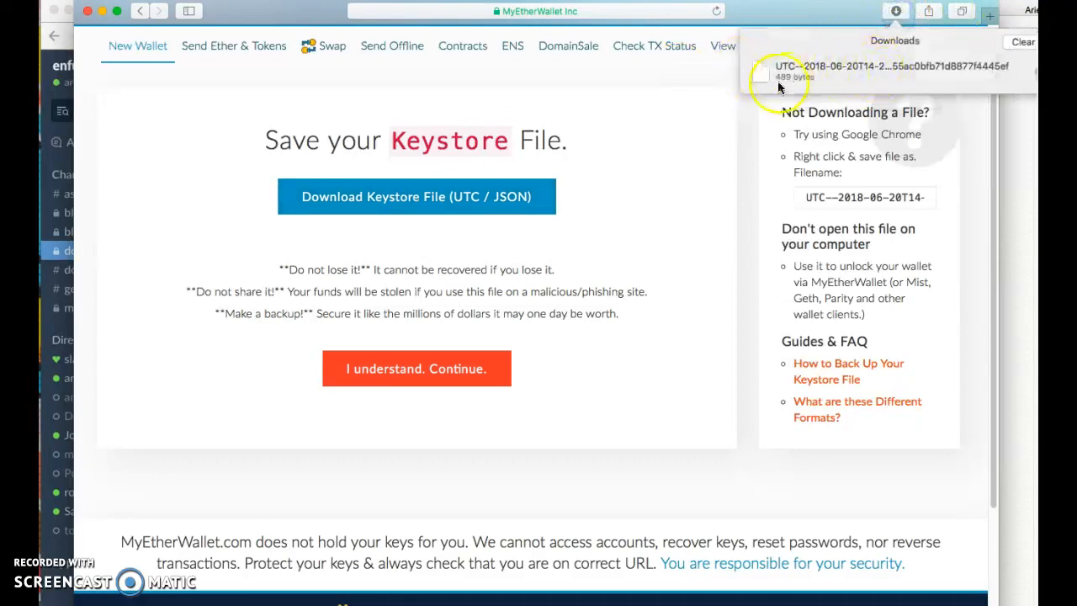
left_click(732, 175)
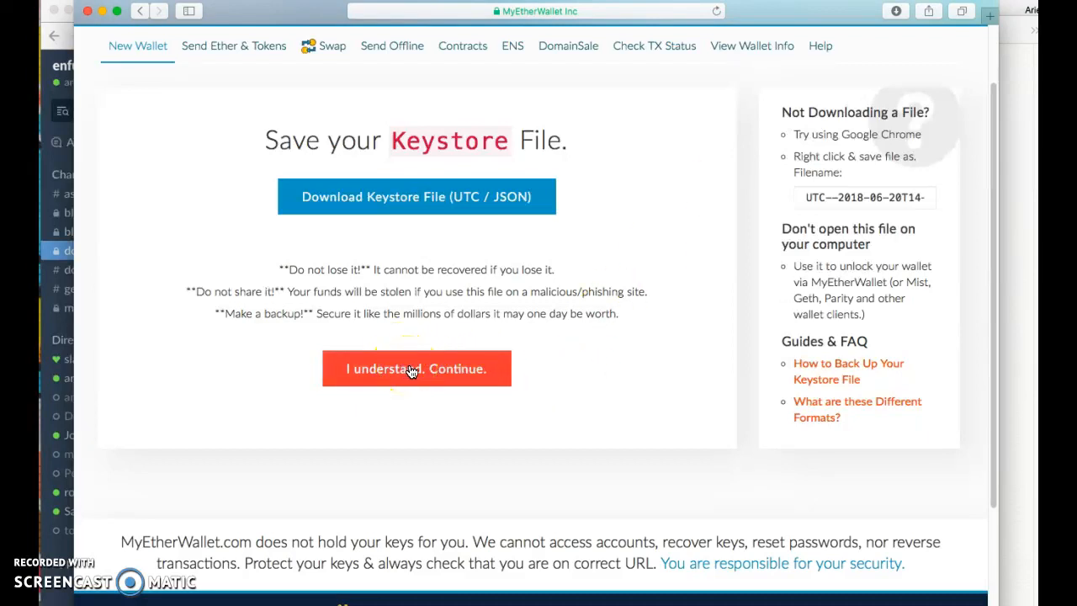
left_click(896, 11)
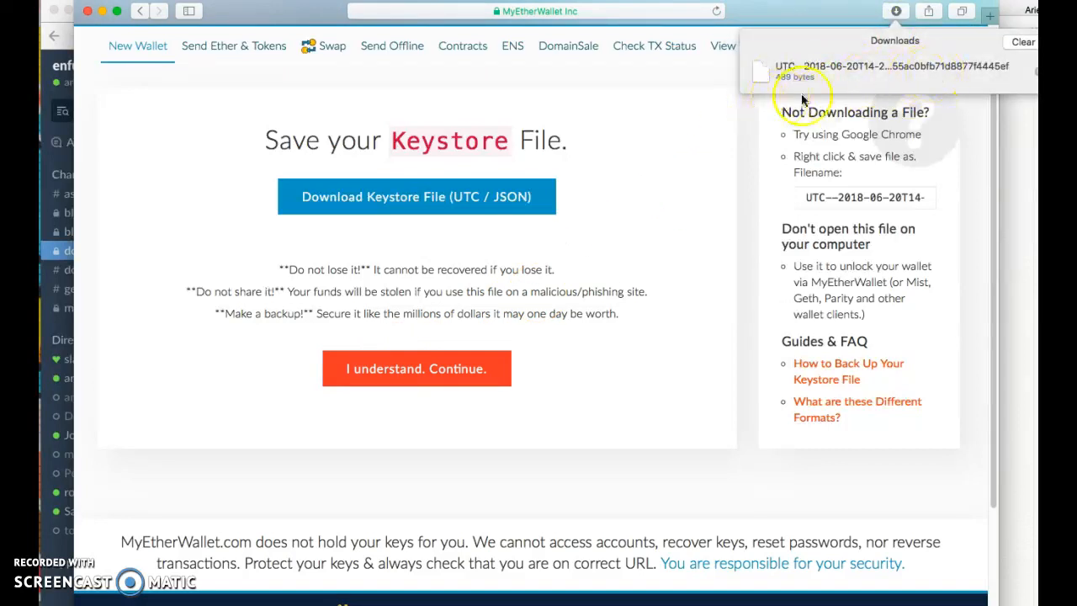
left_click(740, 187)
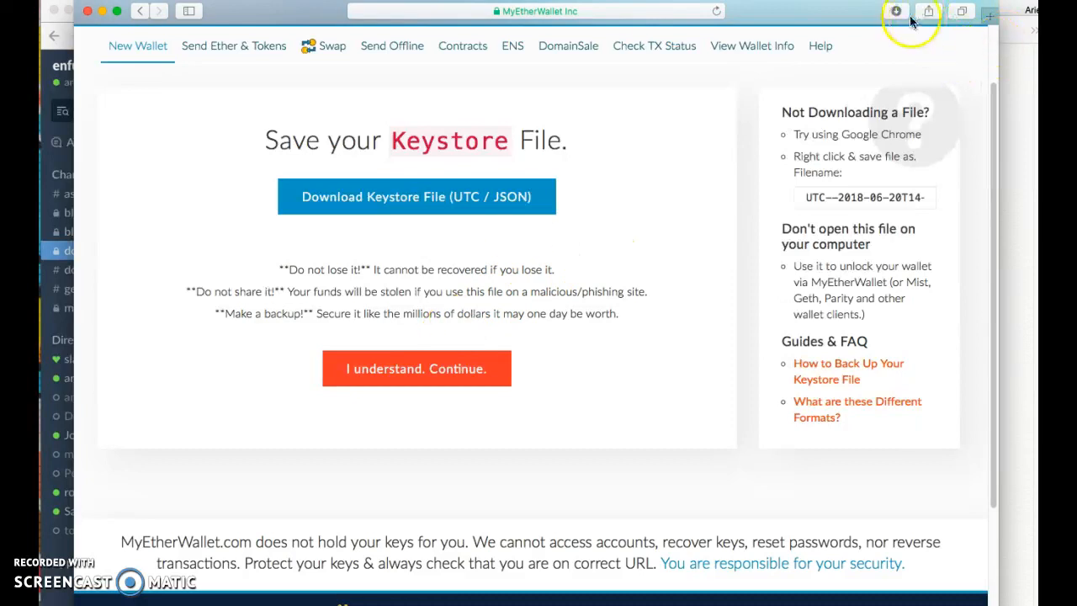
left_click(431, 368)
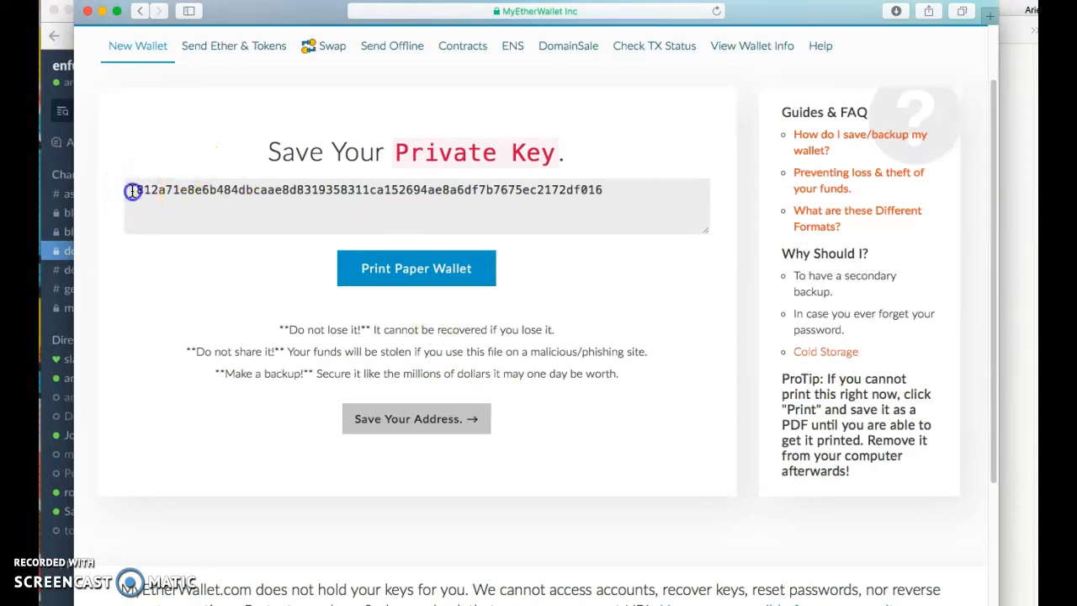
- Copy the private key and paste it on a new line below the password in the note
left_click_drag(130, 191, 296, 208)
key("super+c")
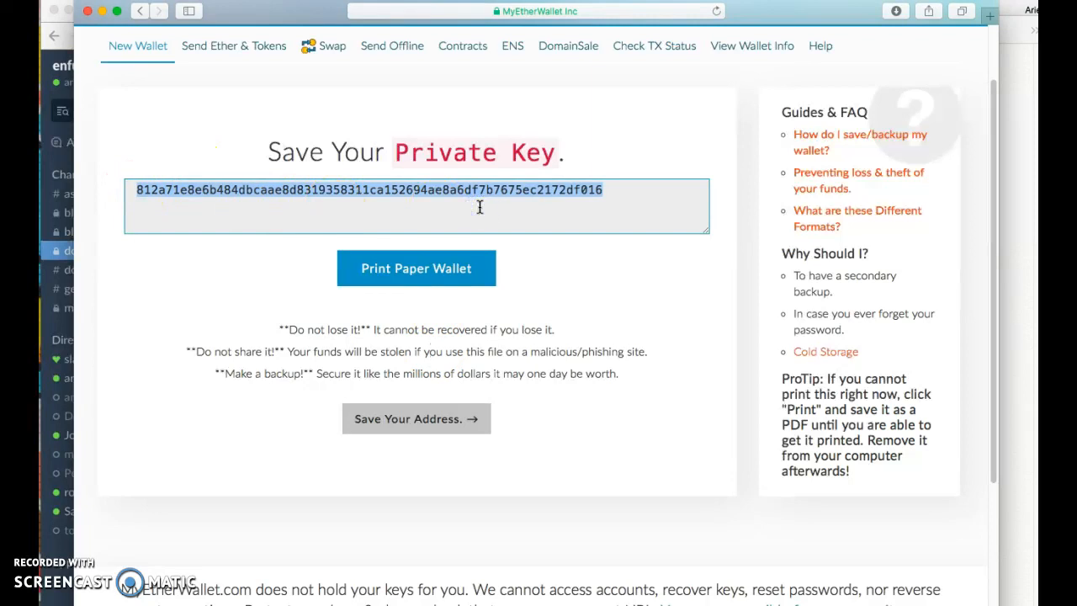
left_click(1023, 146)
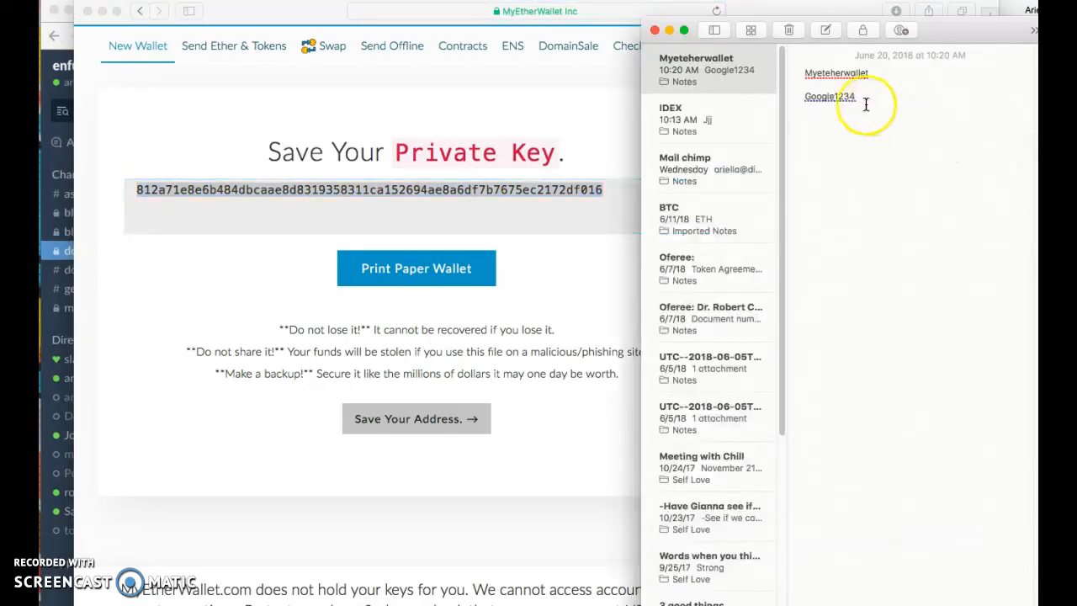
key("Return")
key("super+v")
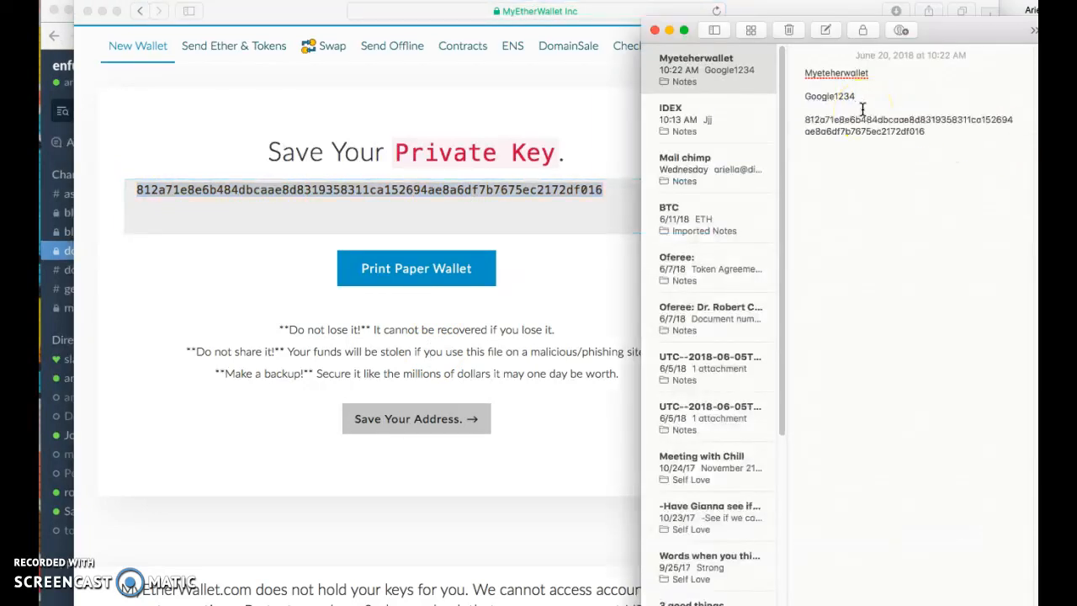
left_click(669, 29)
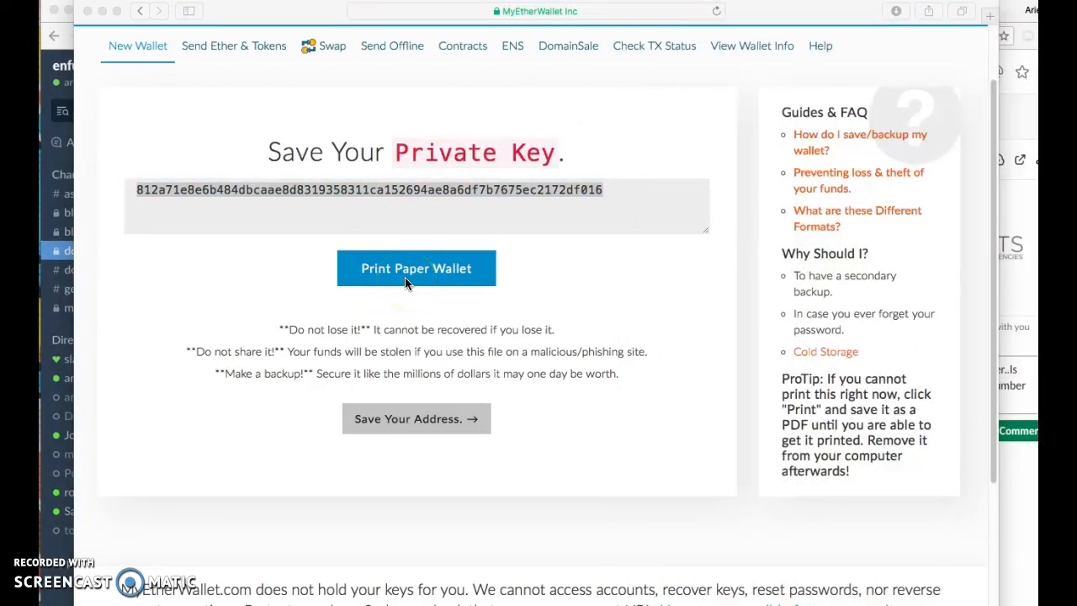
left_click(408, 281)
left_click(282, 217)
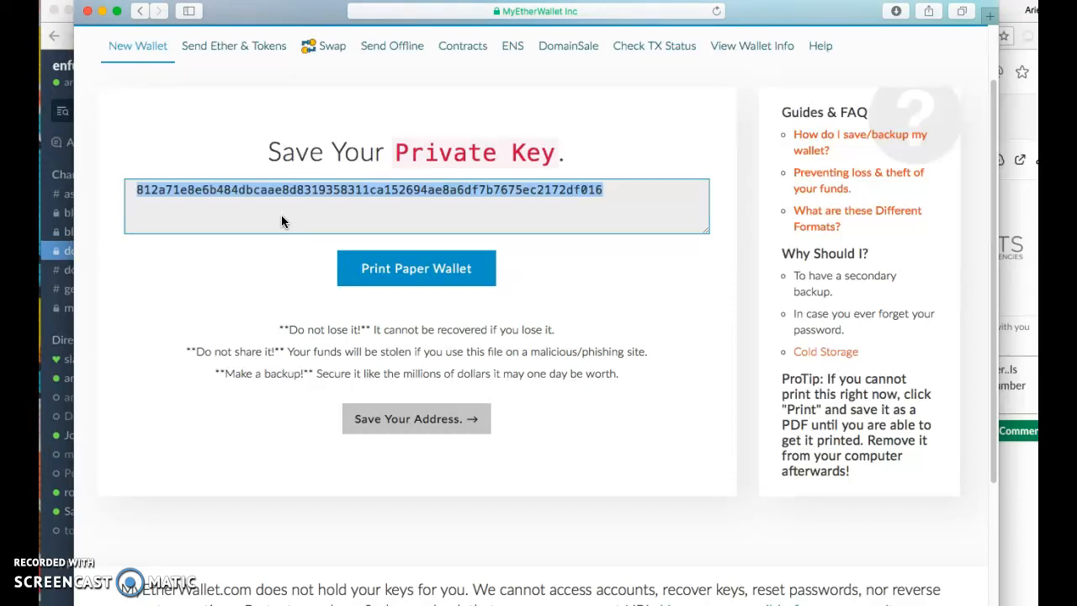
left_click(897, 13)
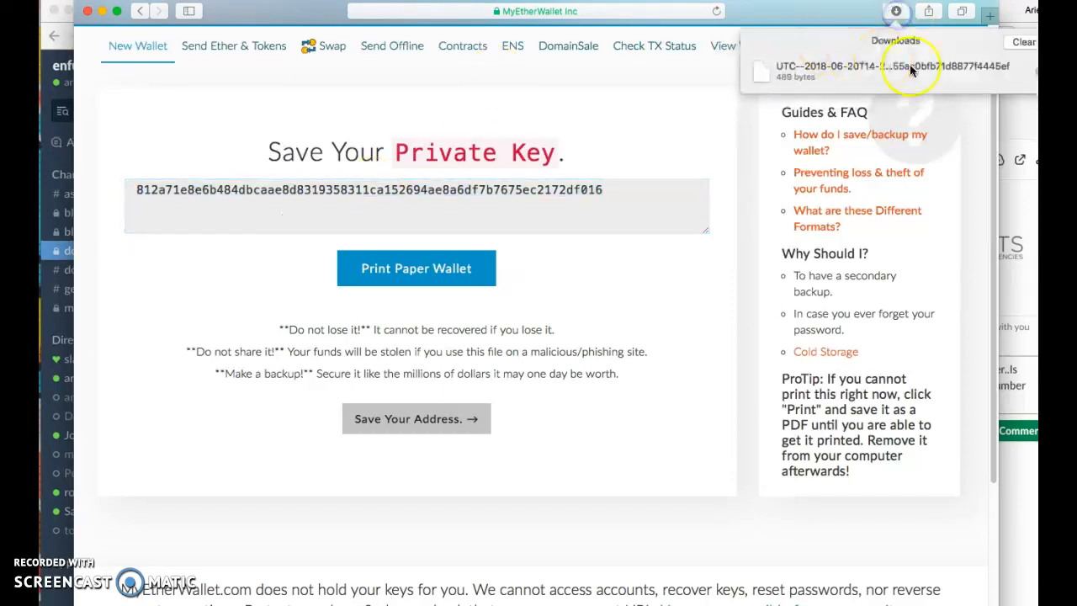
left_click(754, 147)
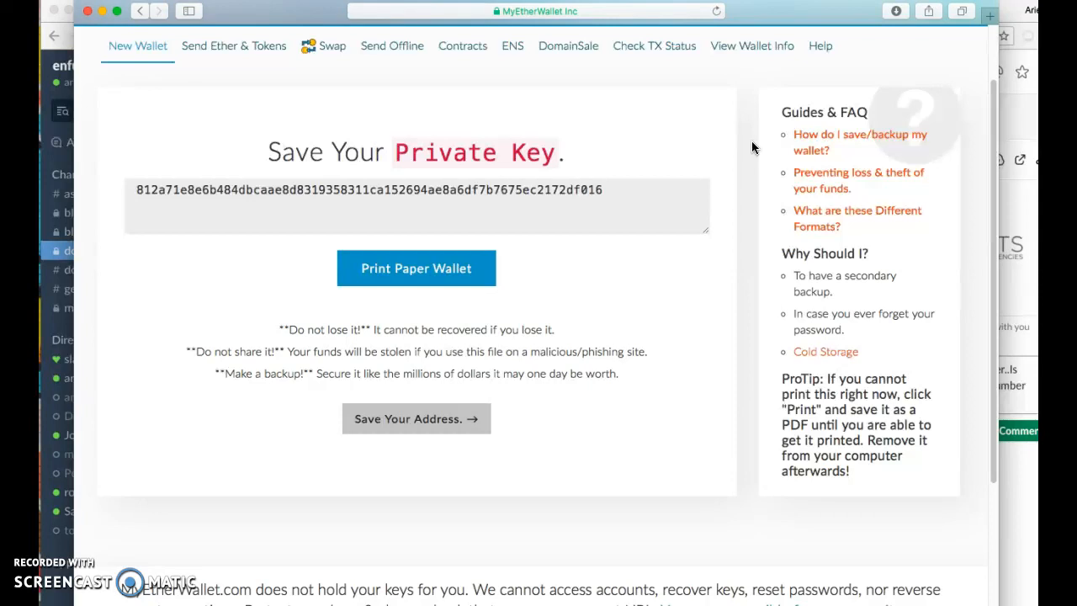
- Open the printable paper wallet in a new tab and cancel the print dialog
left_click(408, 269)
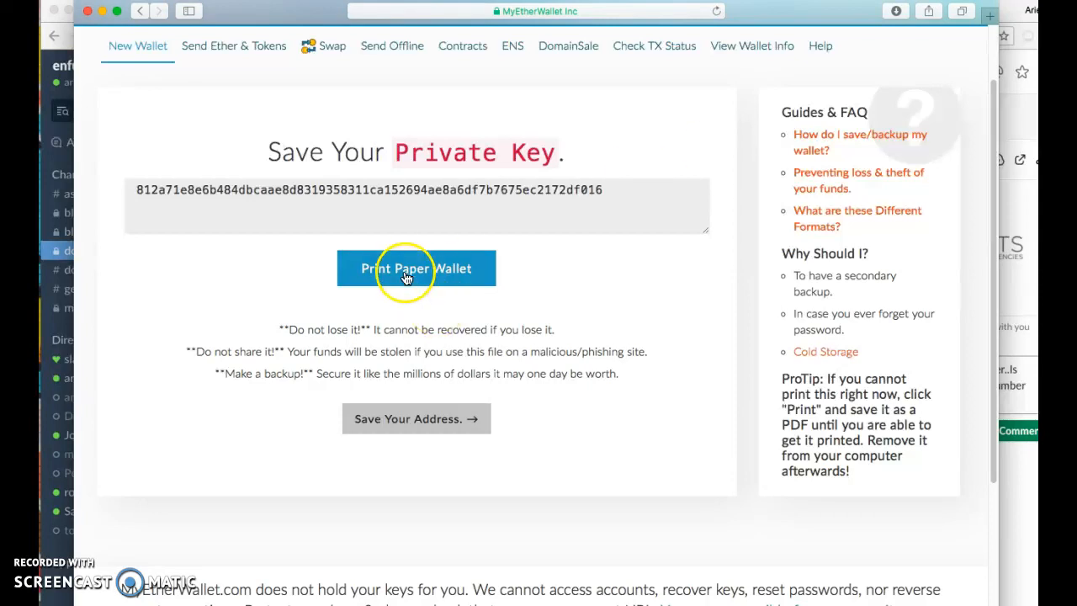
left_click(378, 273)
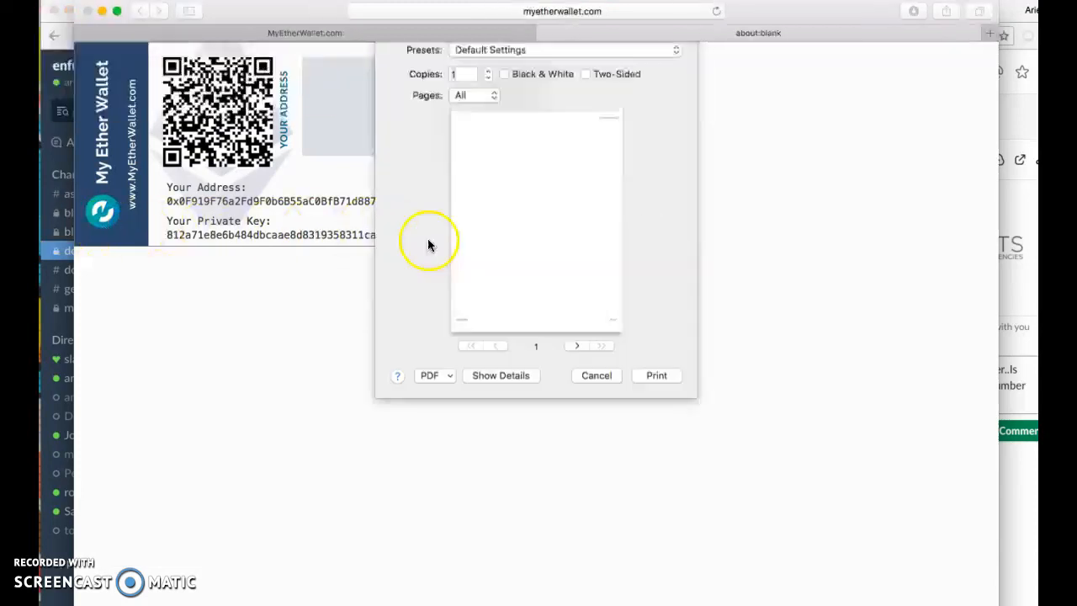
left_click(595, 411)
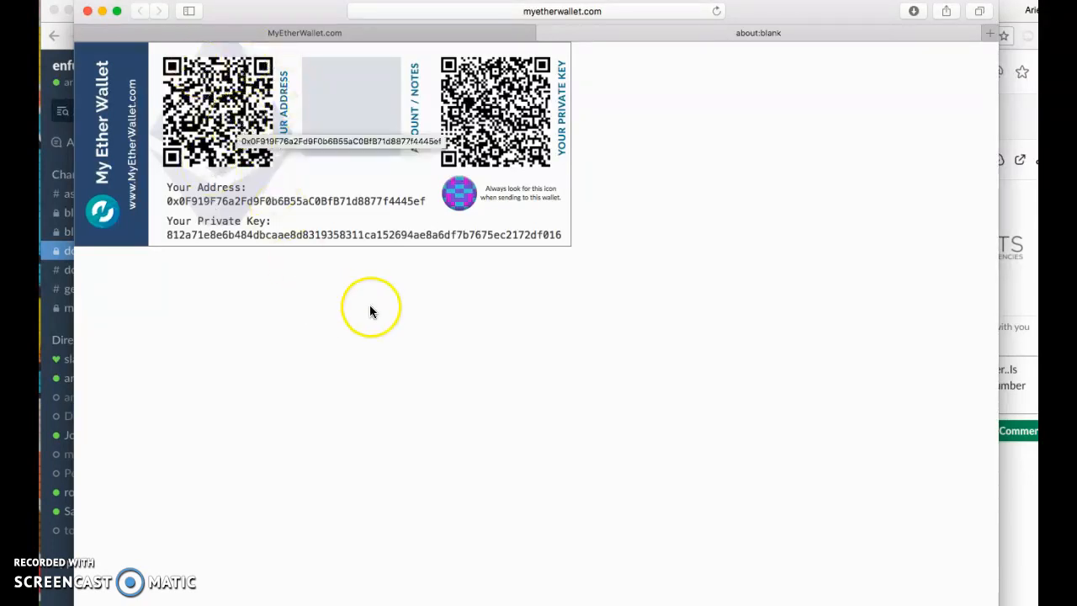
right_click(457, 203)
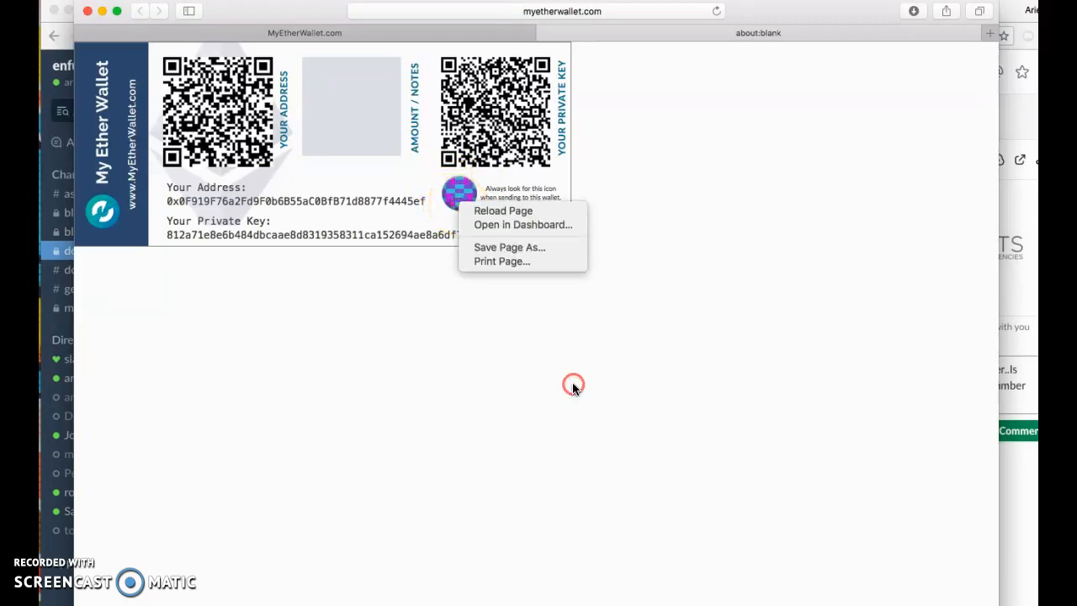
left_click(459, 397)
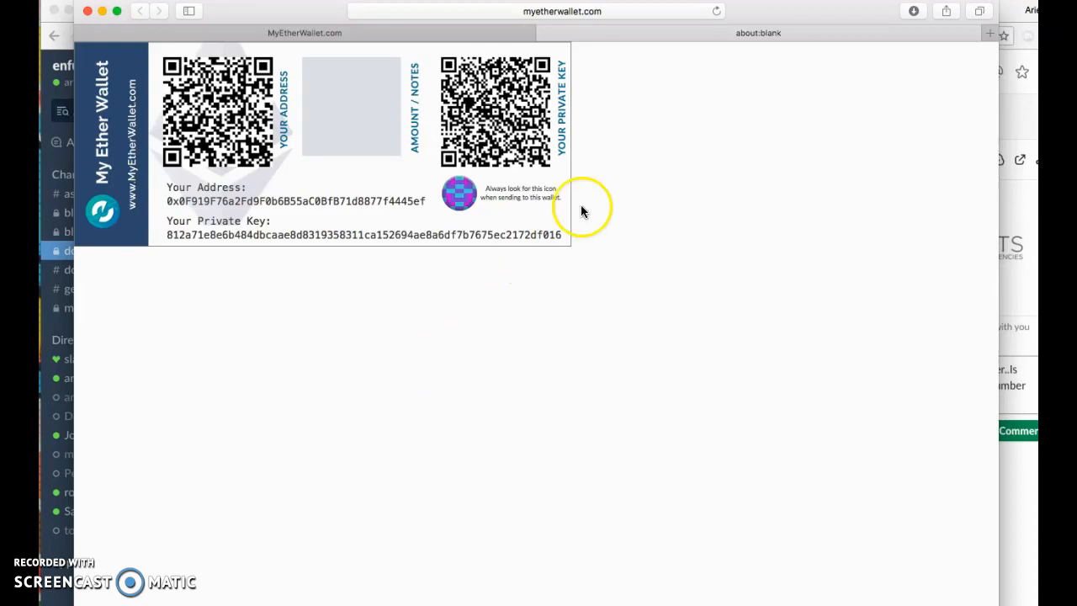
- Close the paper wallet tab, continue, and choose to unlock with a keystore file
left_click(546, 34)
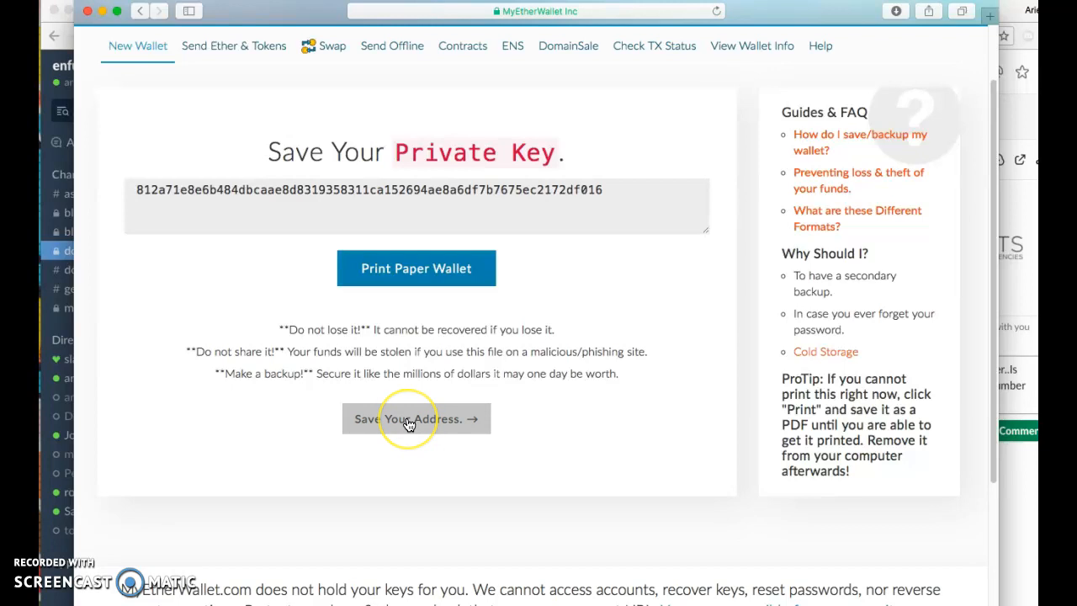
left_click(409, 421)
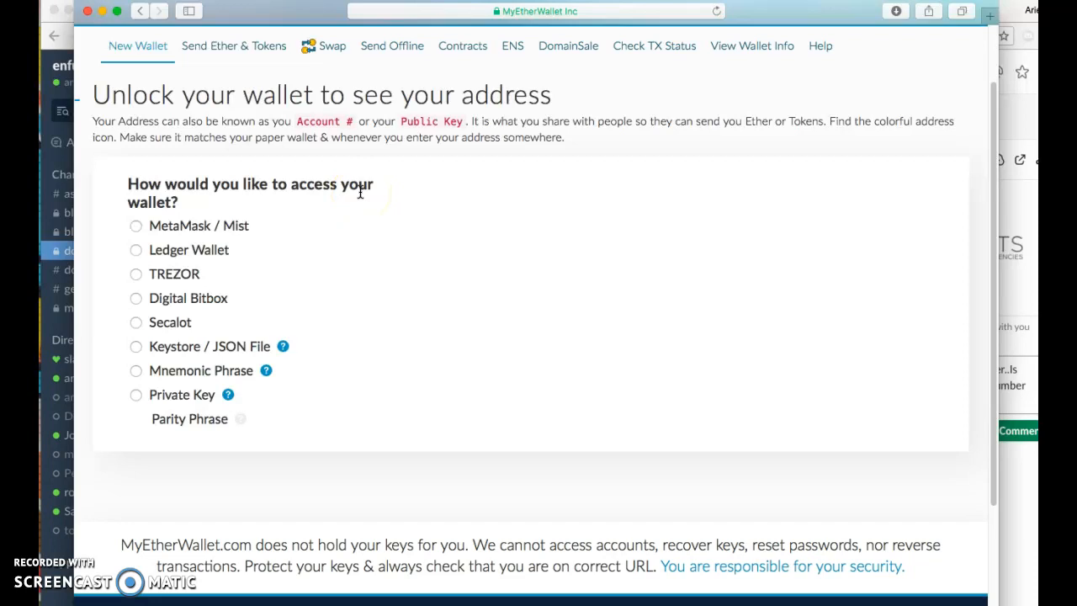
left_click(136, 347)
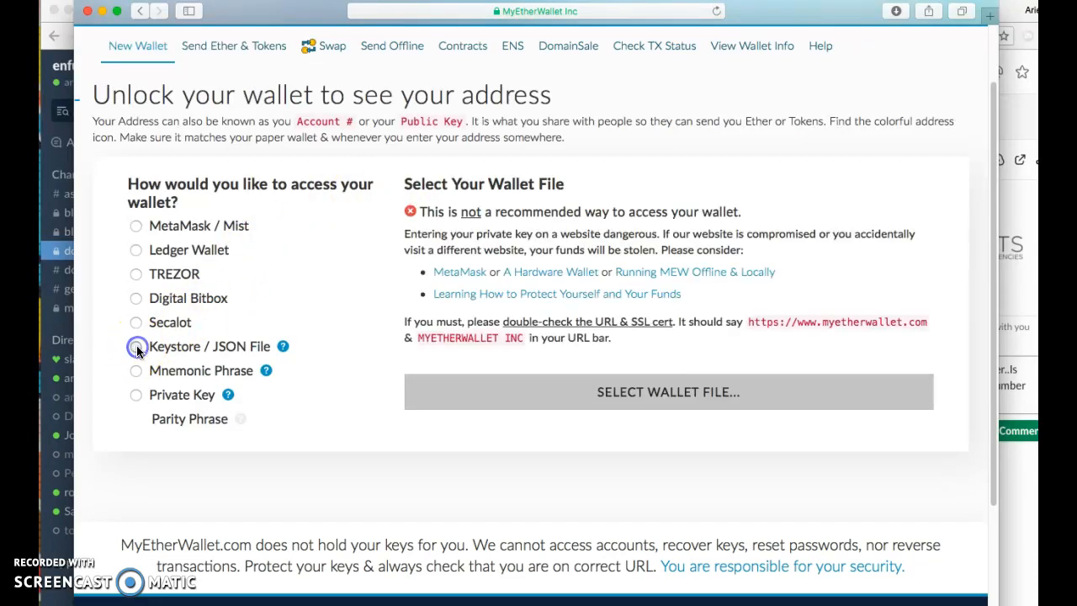
- Load the UTC keystore file from Downloads and unlock it with the wallet password
left_click(615, 391)
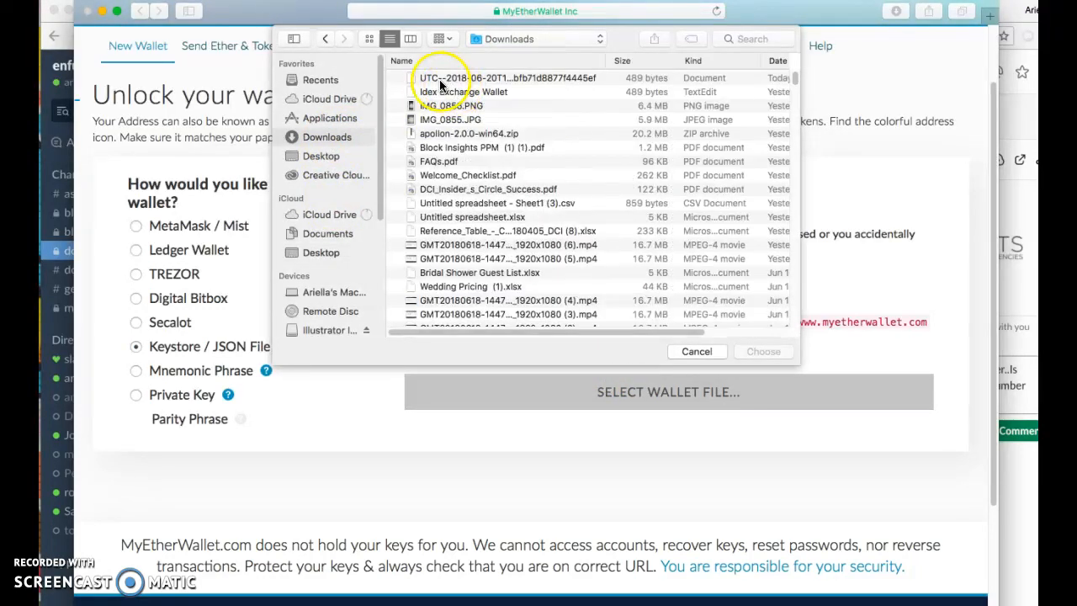
left_click(439, 79)
left_click(754, 350)
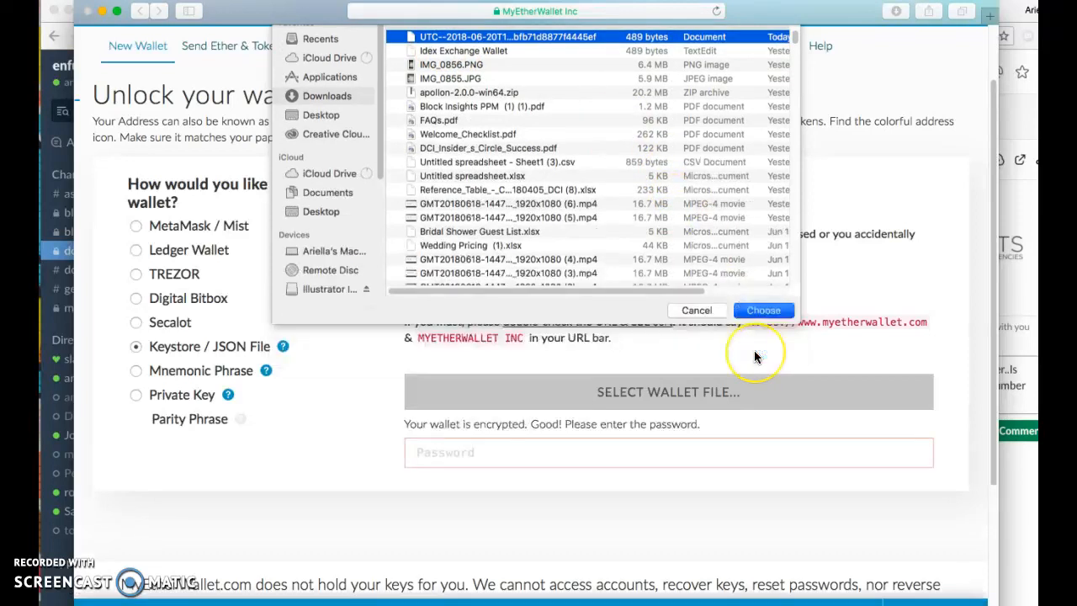
left_click(638, 453)
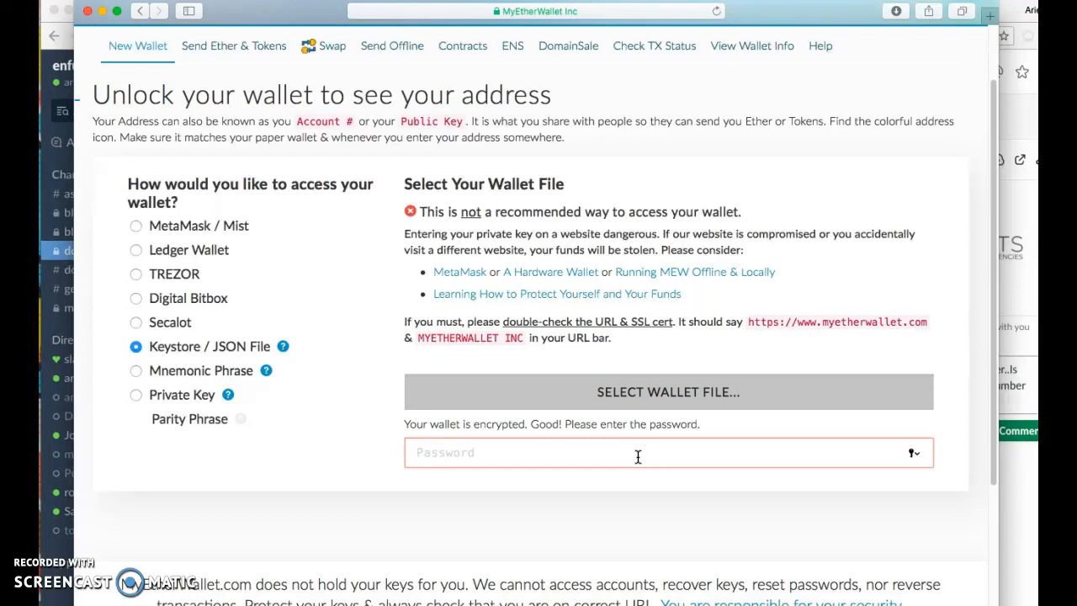
type("••••••••••")
left_click(450, 499)
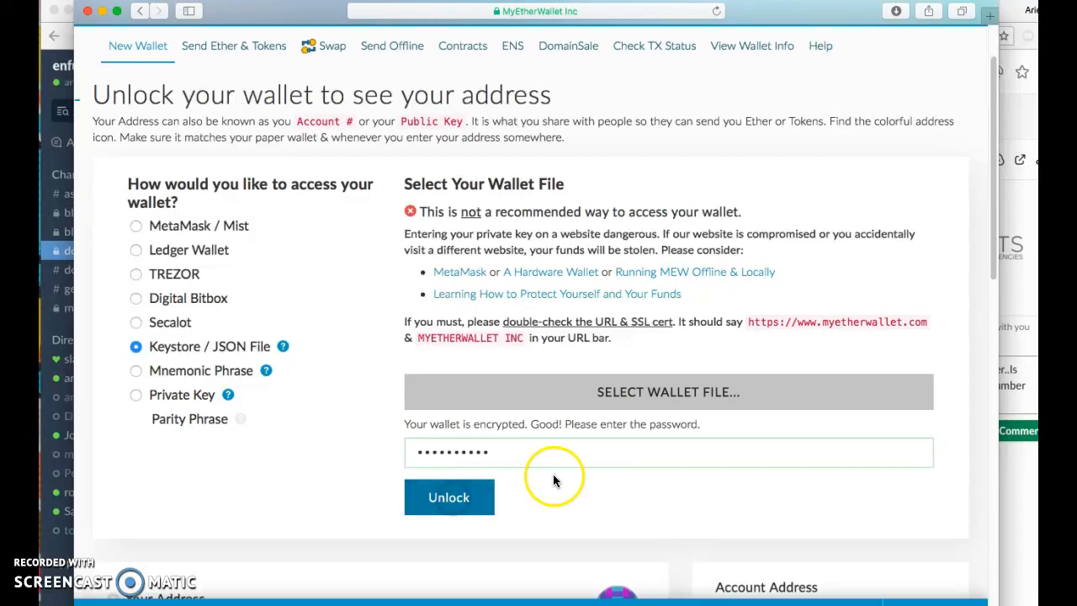
- Scroll down to Your Address and select the full wallet address
scroll(535, 447, "down", 1)
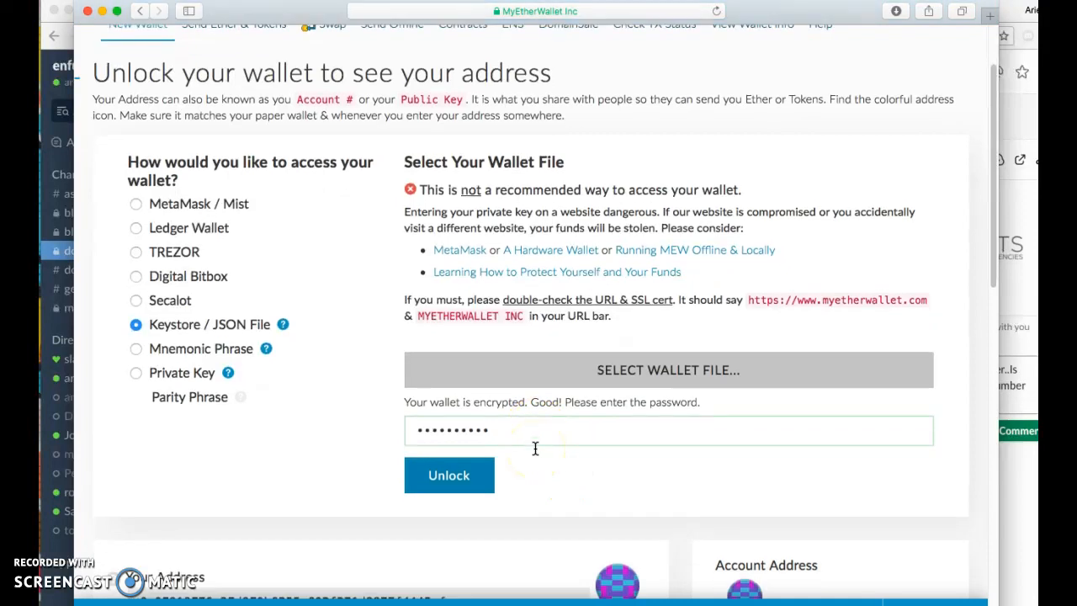
scroll(547, 491, "down", 5)
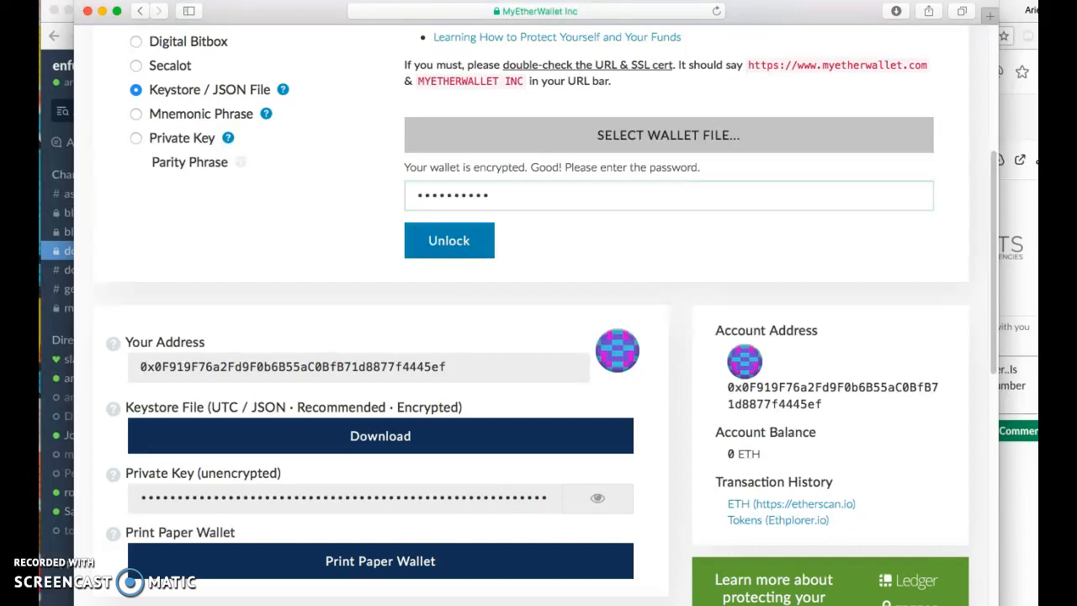
scroll(538, 316, "down", 4)
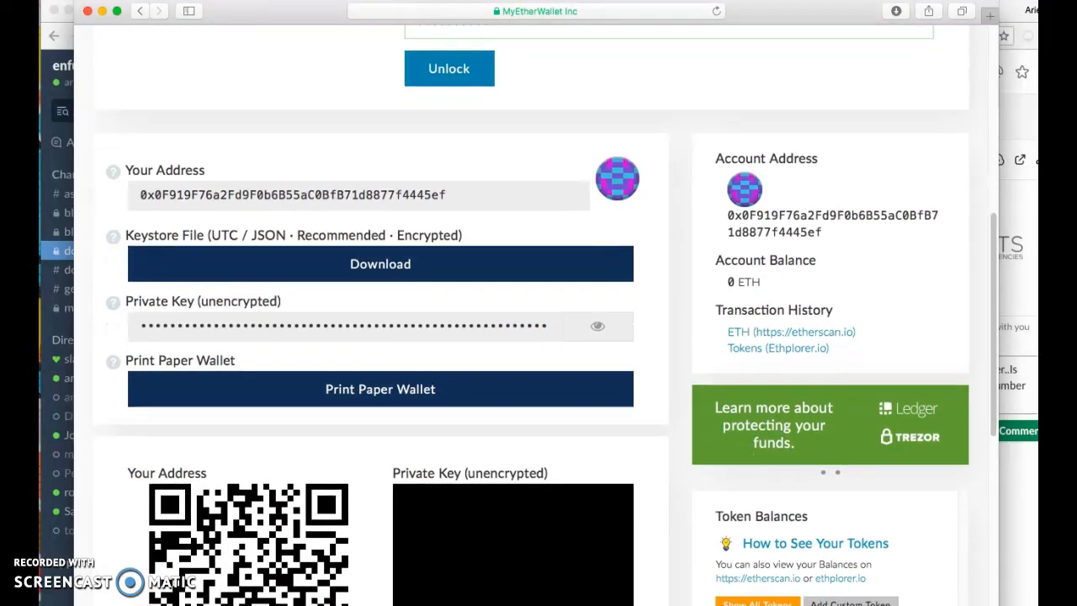
scroll(311, 582, "down", 1)
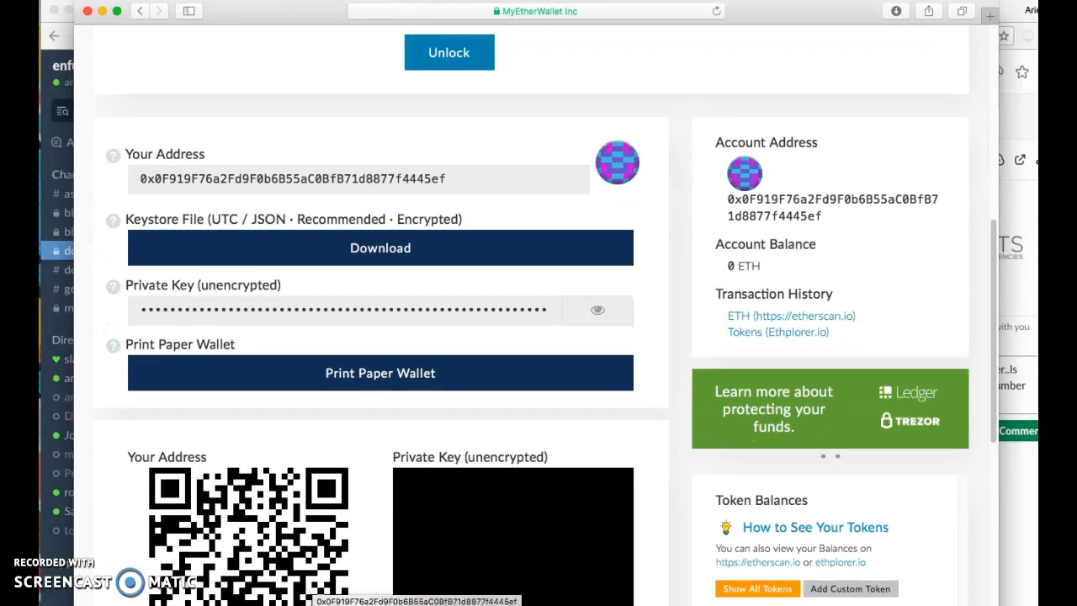
left_click_drag(135, 179, 421, 187)
key("super+c")
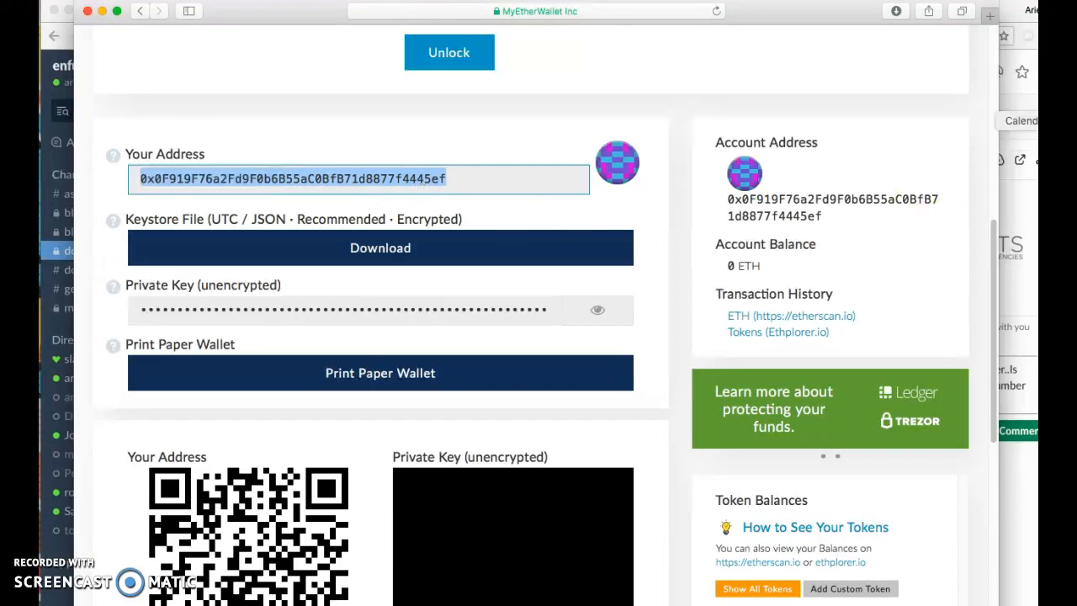
left_click(1062, 146)
- Paste the wallet address on a new line in the Myeteherwallet note
left_click(916, 188)
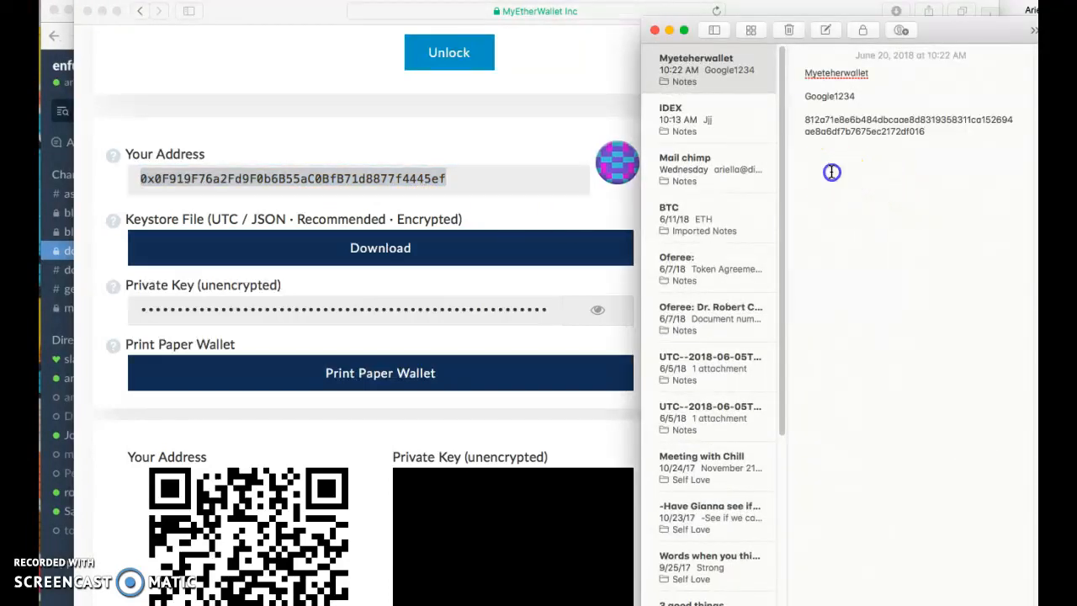
key("Return")
key("super+v")
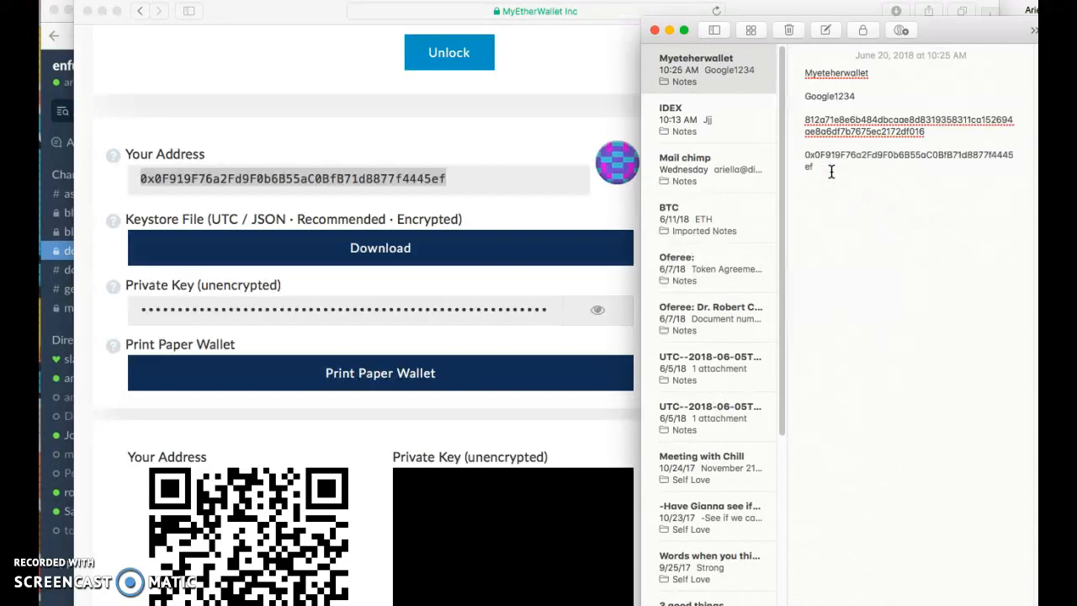
- Add 'priv key' and 'Mew:' label lines above the key and address, then minimise Notes
left_click(803, 123)
type("priv key")
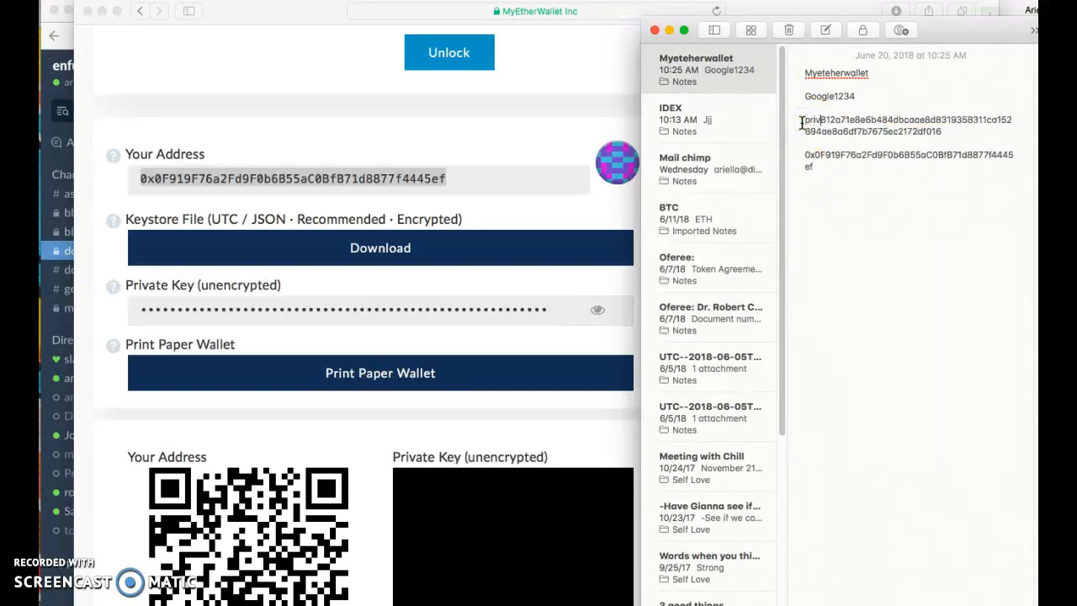
key("Return")
left_click(806, 172)
type("New:")
key("Return")
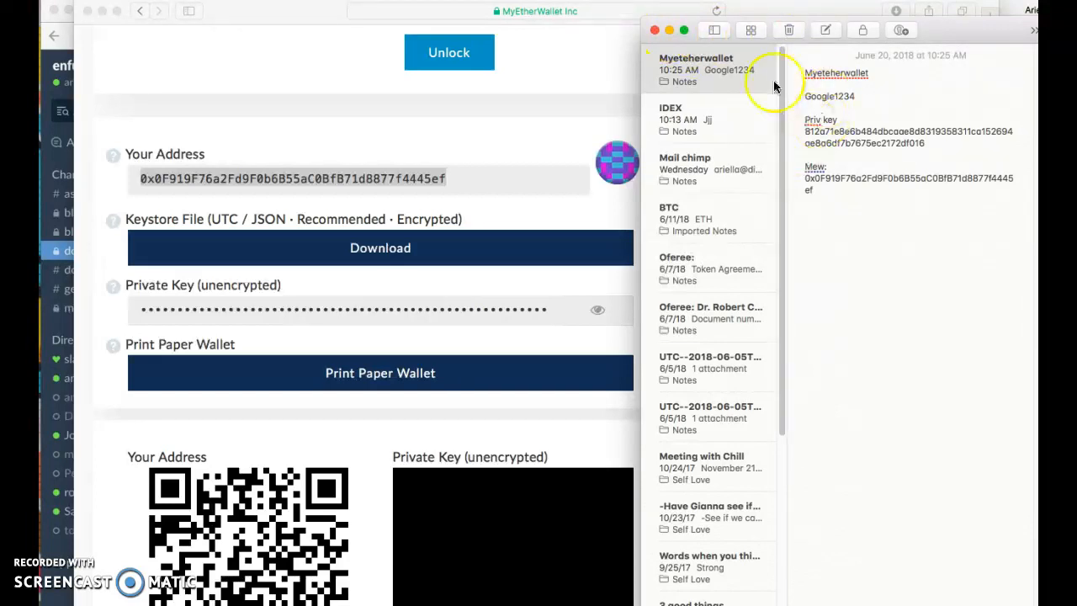
left_click(670, 31)
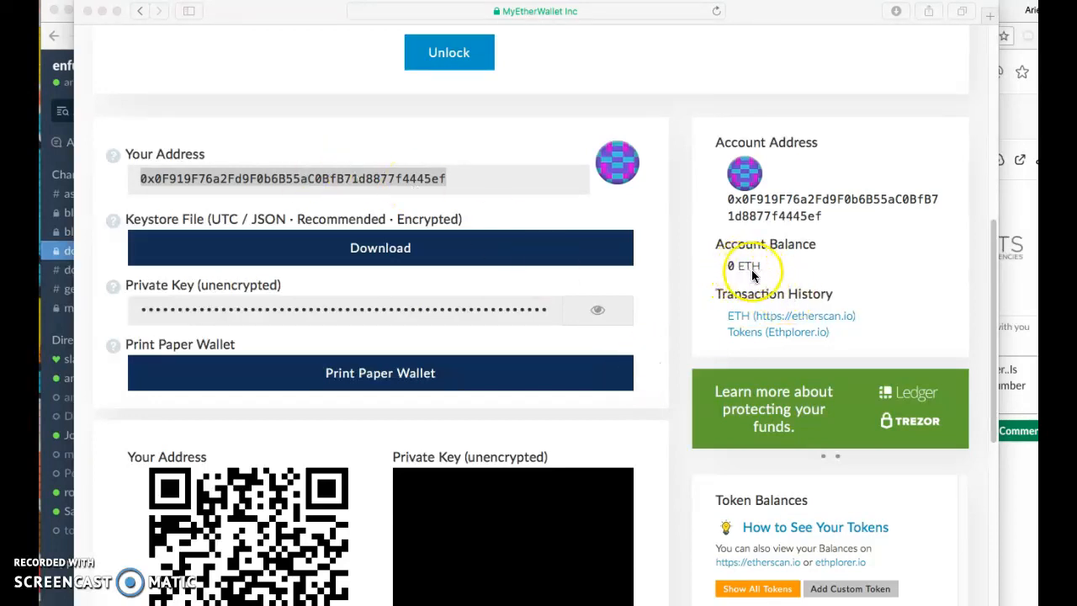
scroll(740, 269, "down", 5)
scroll(752, 270, "down", 5)
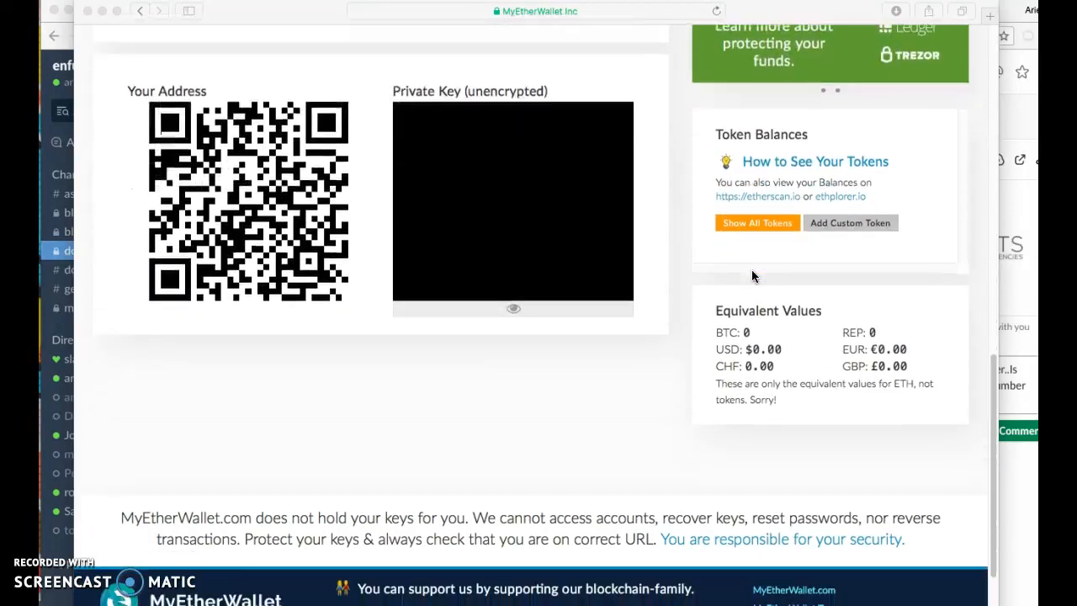
scroll(752, 269, "up", 8)
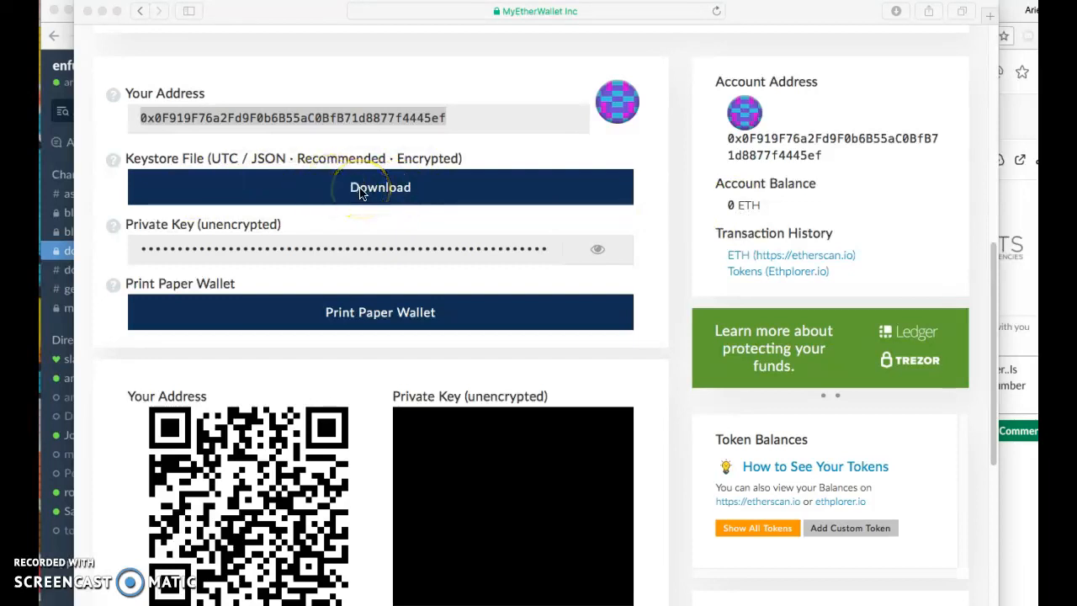
left_click(597, 250)
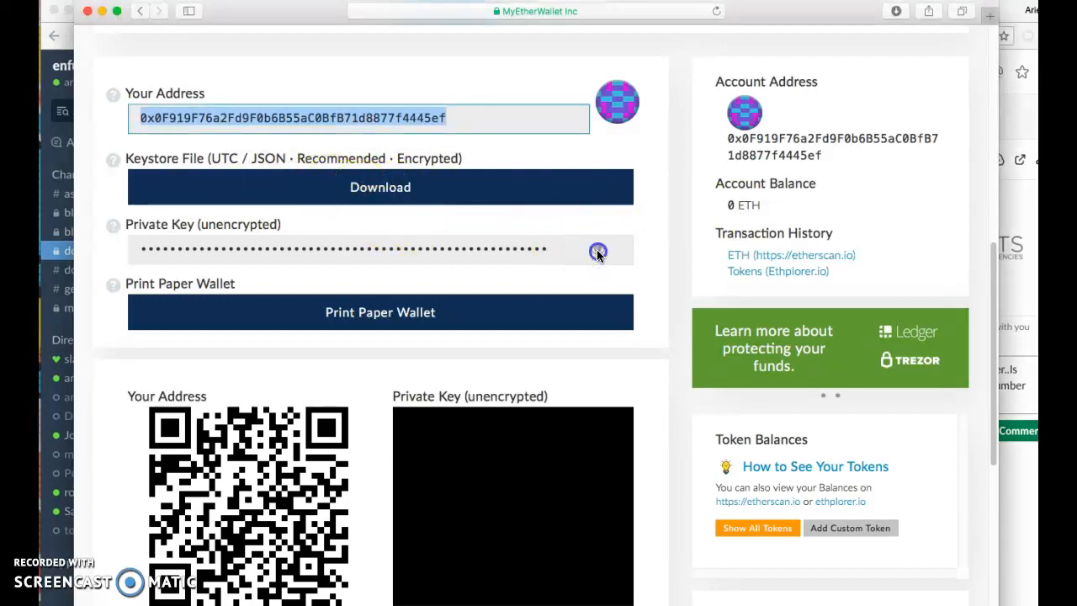
left_click(598, 252)
left_click(597, 249)
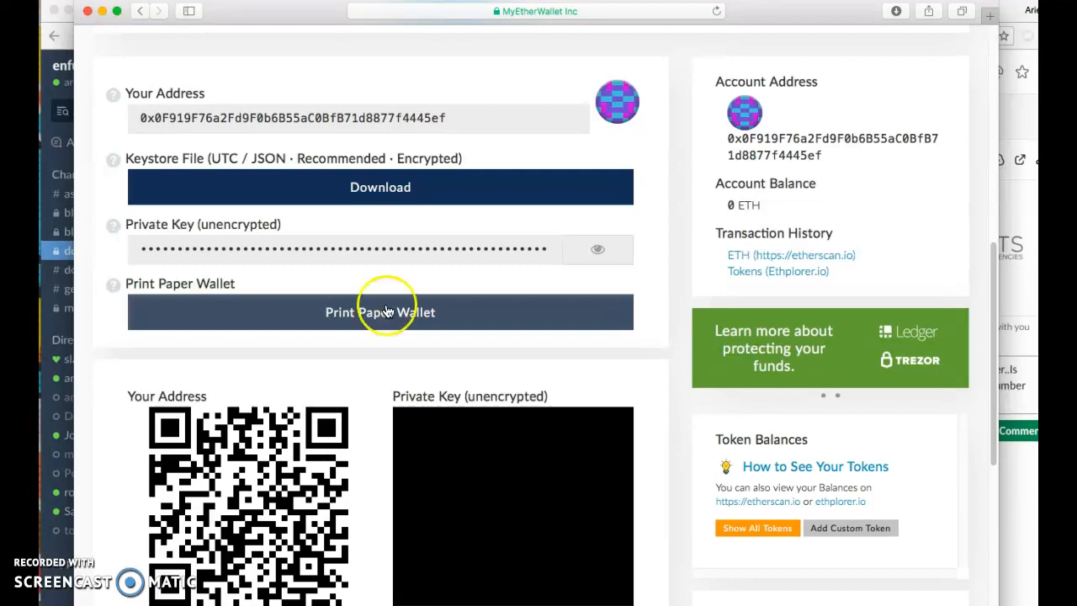
left_click(143, 118)
left_click_drag(143, 117, 443, 118)
key("super+c")
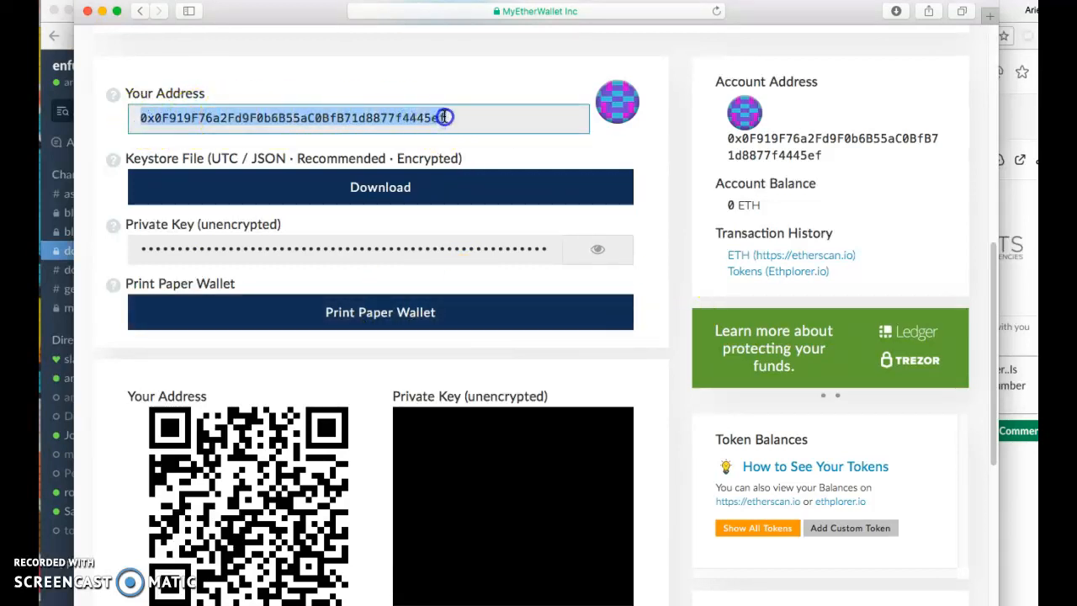
left_click(491, 118)
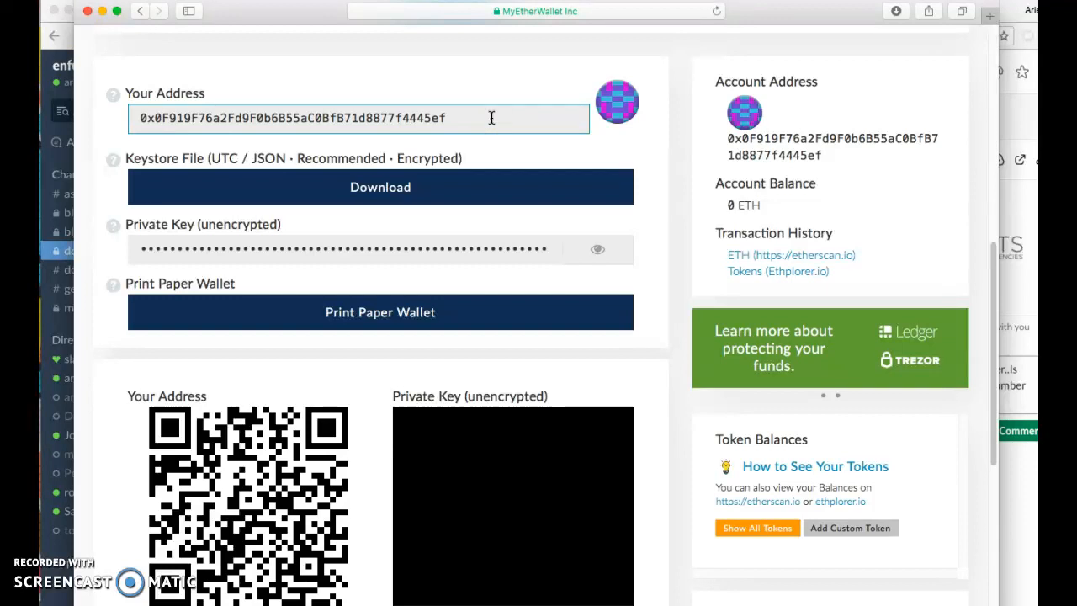
- Open Send Ether & Tokens and choose the Keystore / JSON File access option
scroll(671, 269, "up", 10)
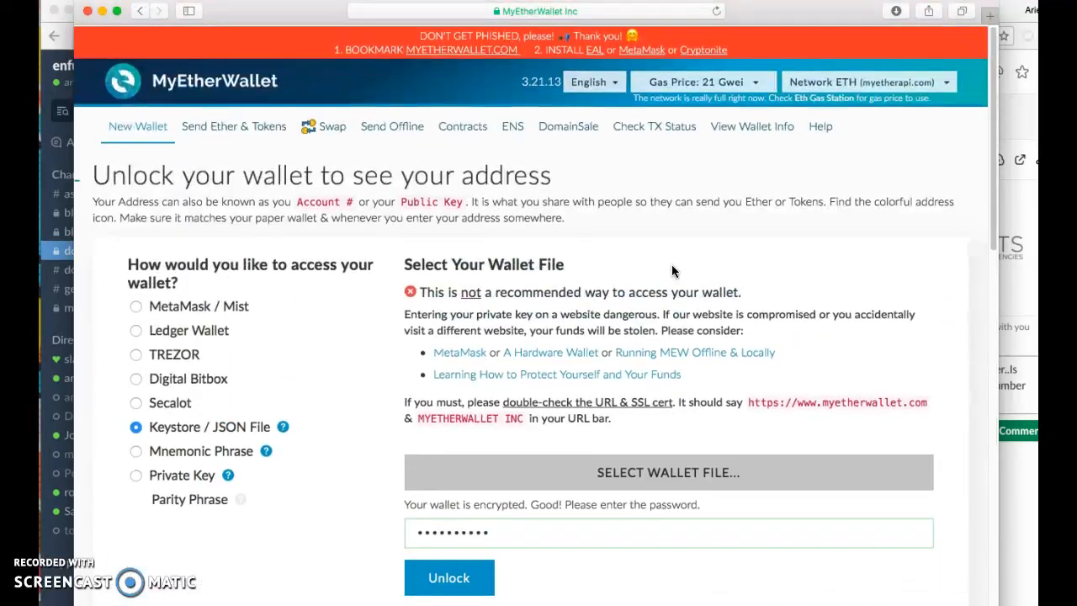
left_click(253, 133)
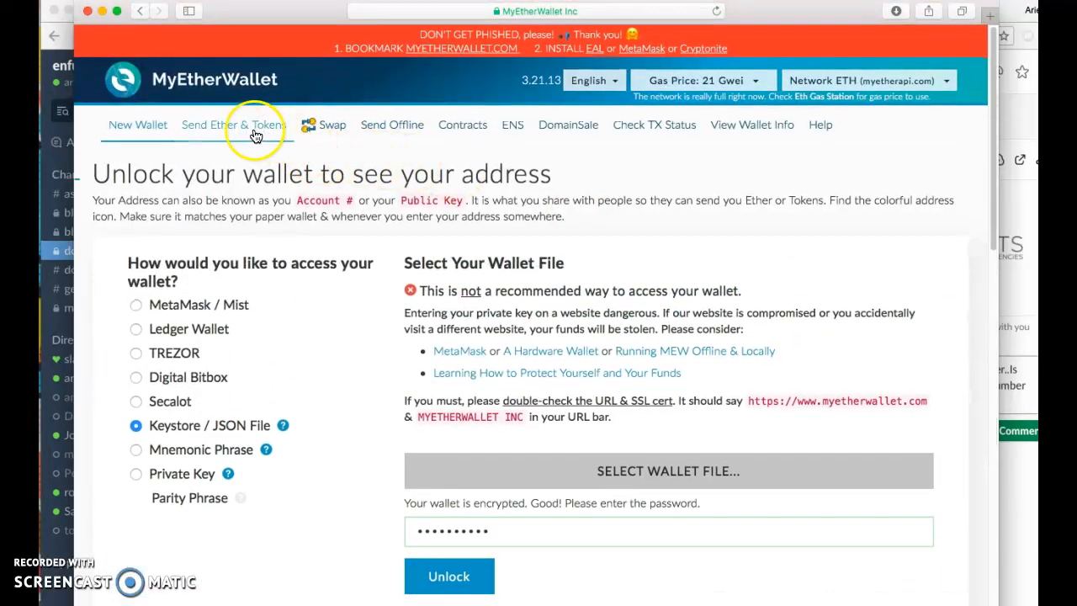
left_click(144, 463)
left_click(144, 414)
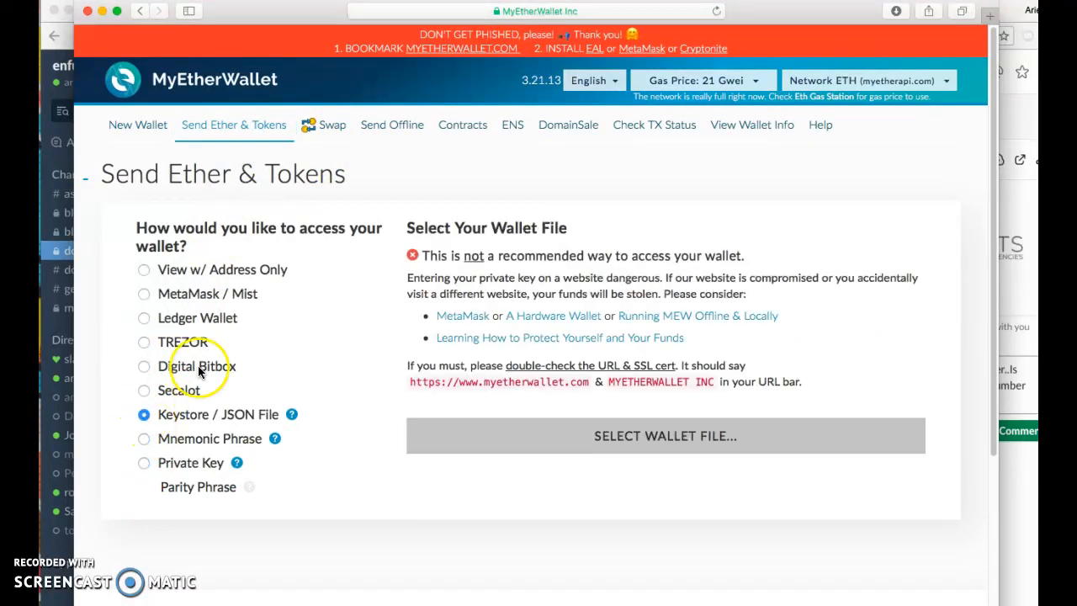
- Select the UTC keystore file and unlock it with the wallet password
left_click(500, 433)
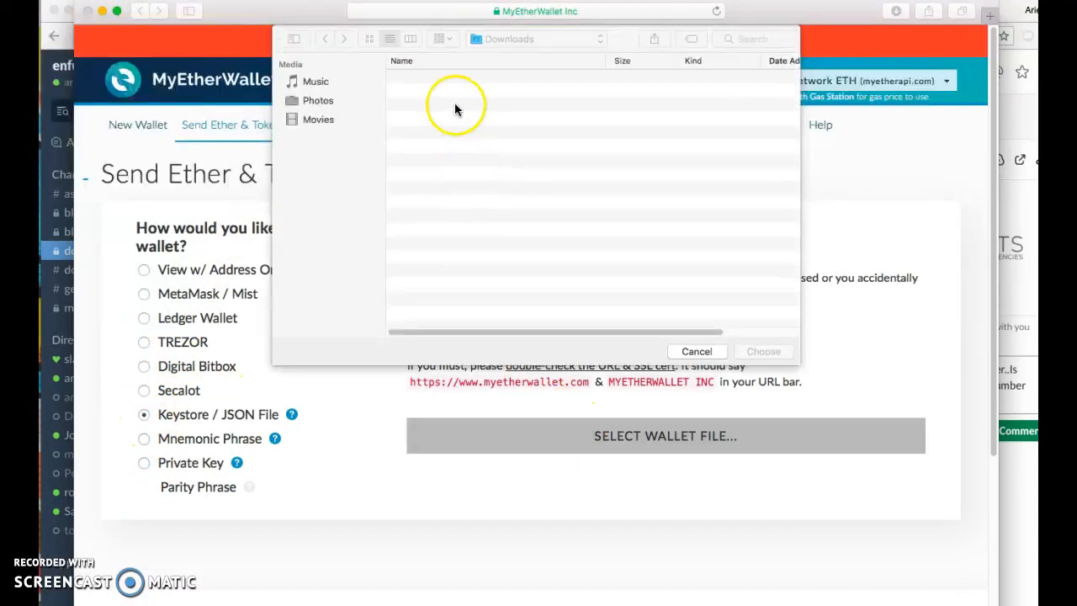
left_click(449, 76)
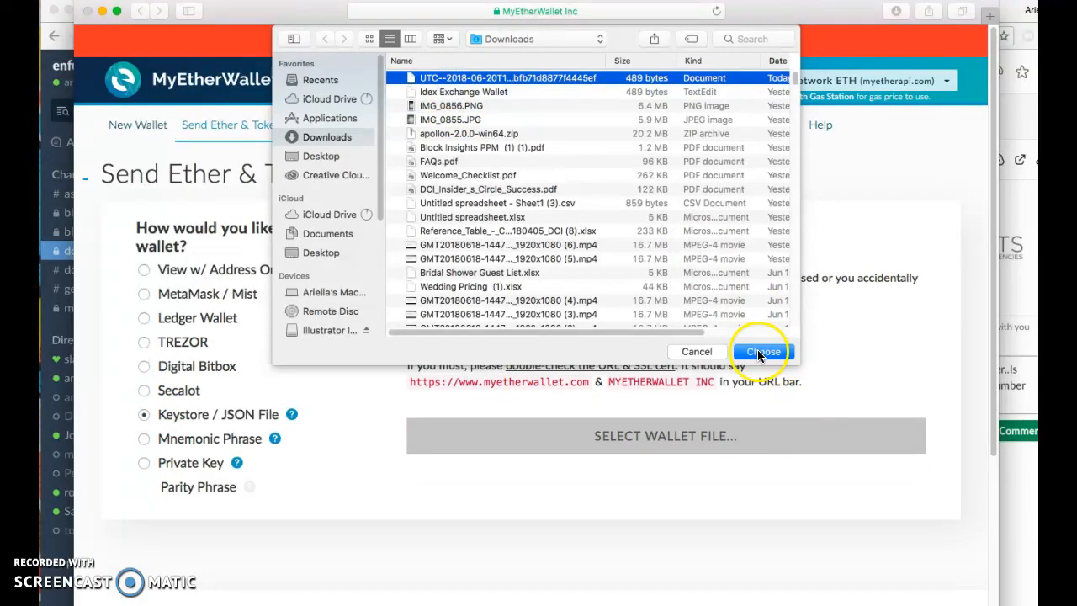
left_click(761, 352)
left_click(593, 496)
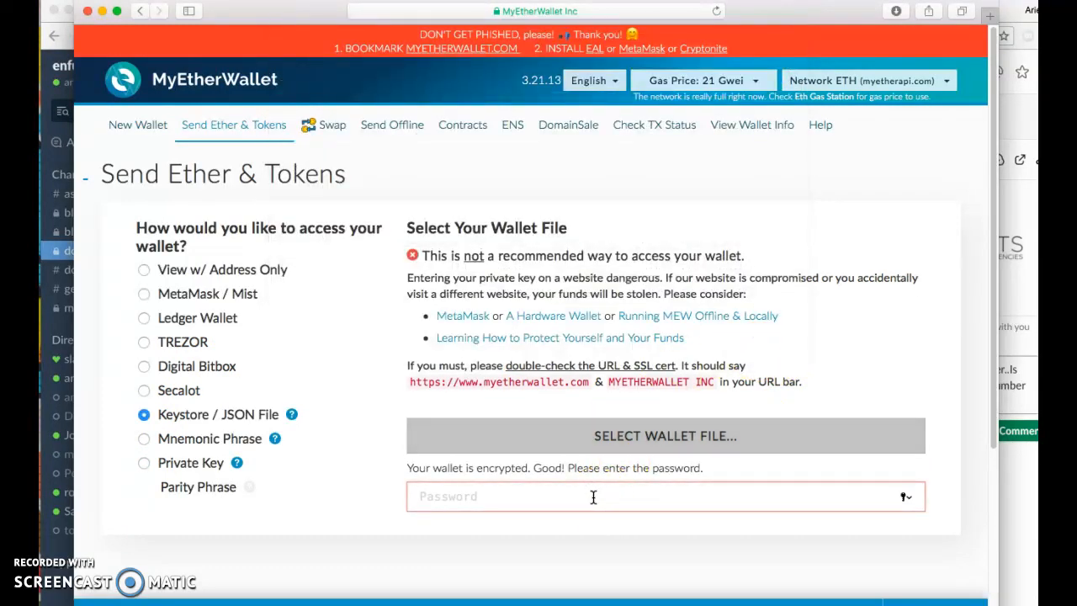
type("••••••")
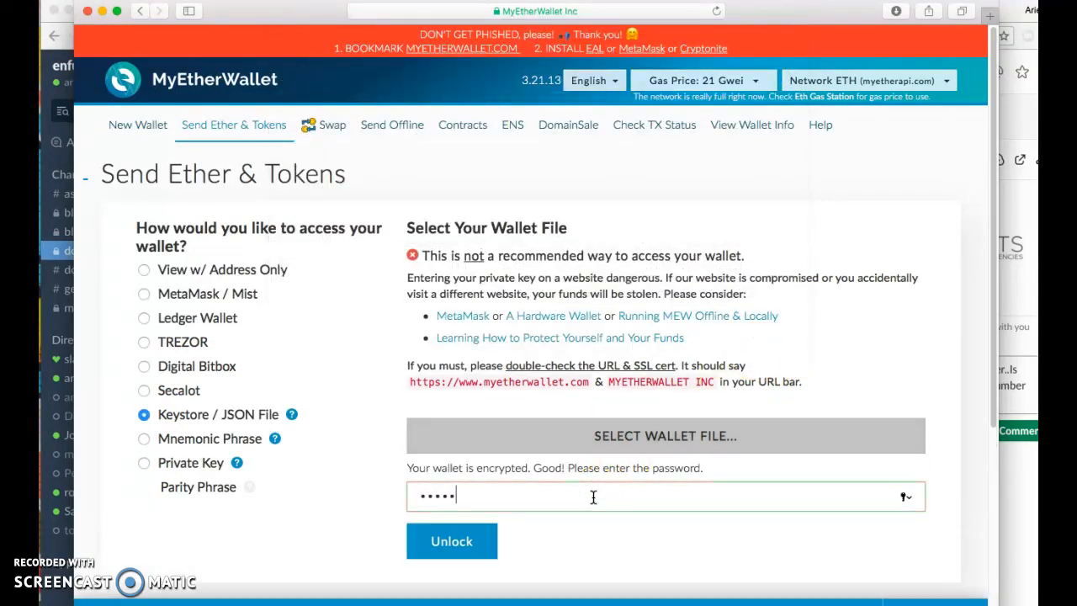
type("••••")
left_click(460, 550)
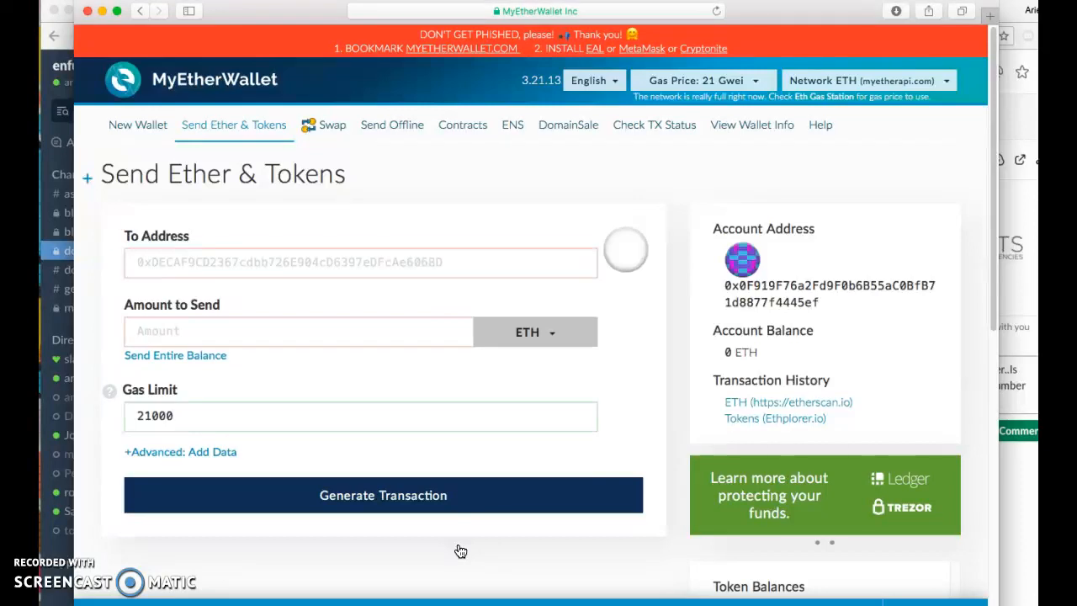
left_click(398, 265)
key("super+v")
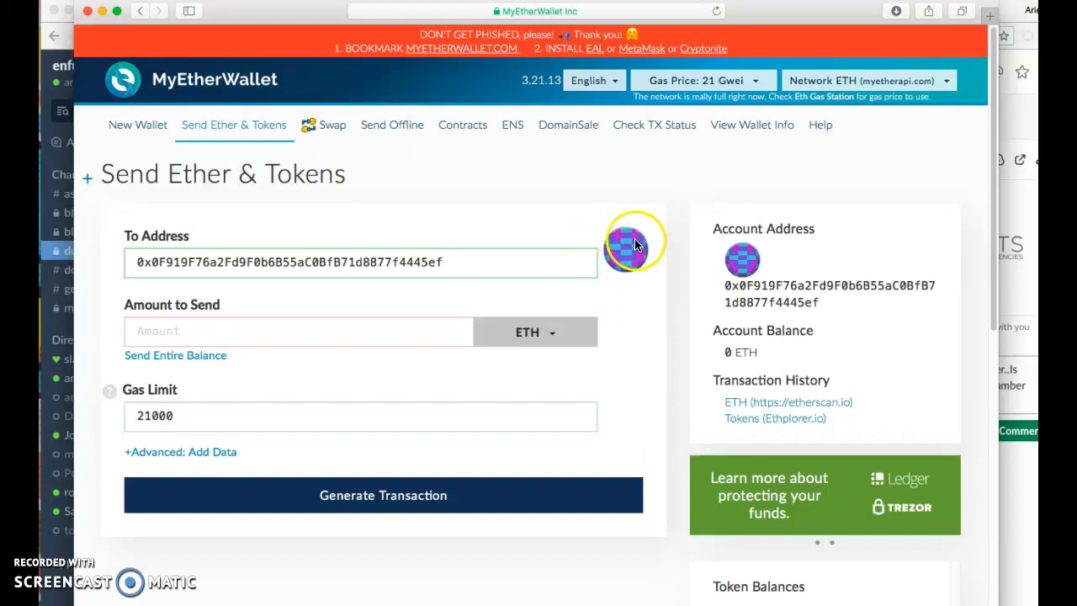
left_click(162, 334)
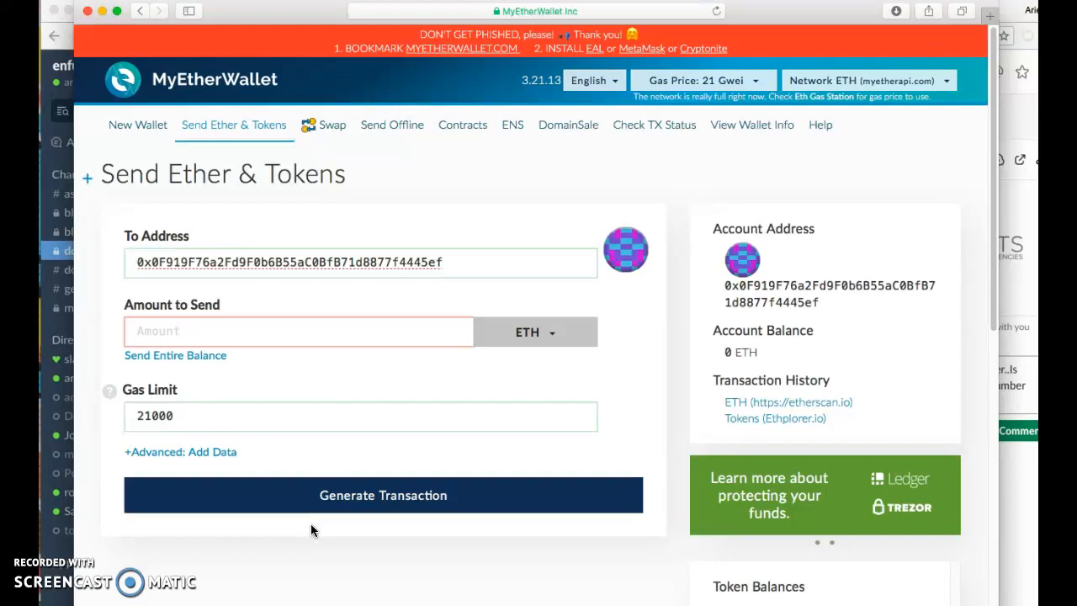
left_click_drag(445, 263, 187, 255)
key("BackSpace")
key("BackSpace")
key("BackSpace")
key("BackSpace")
key("BackSpace")
key("BackSpace")
key("BackSpace")
key("BackSpace")
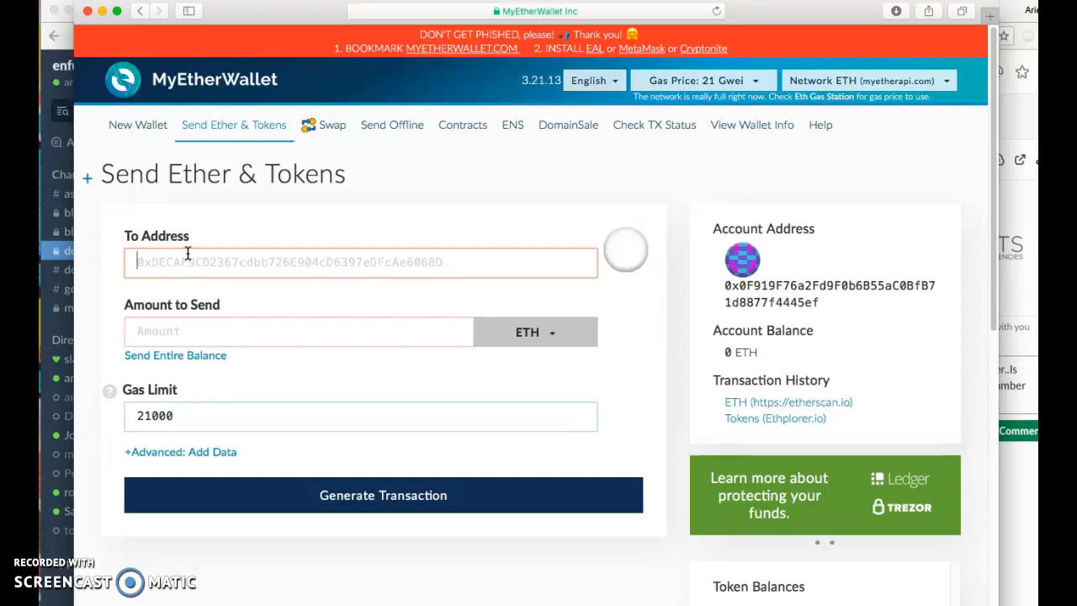
left_click_drag(725, 285, 808, 305)
left_click(871, 321)
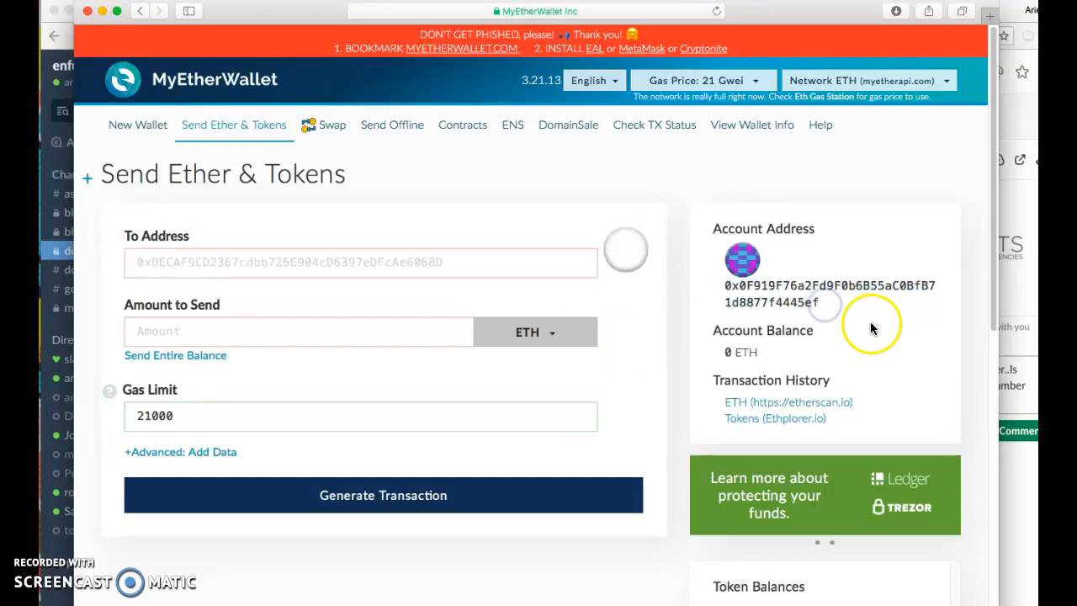